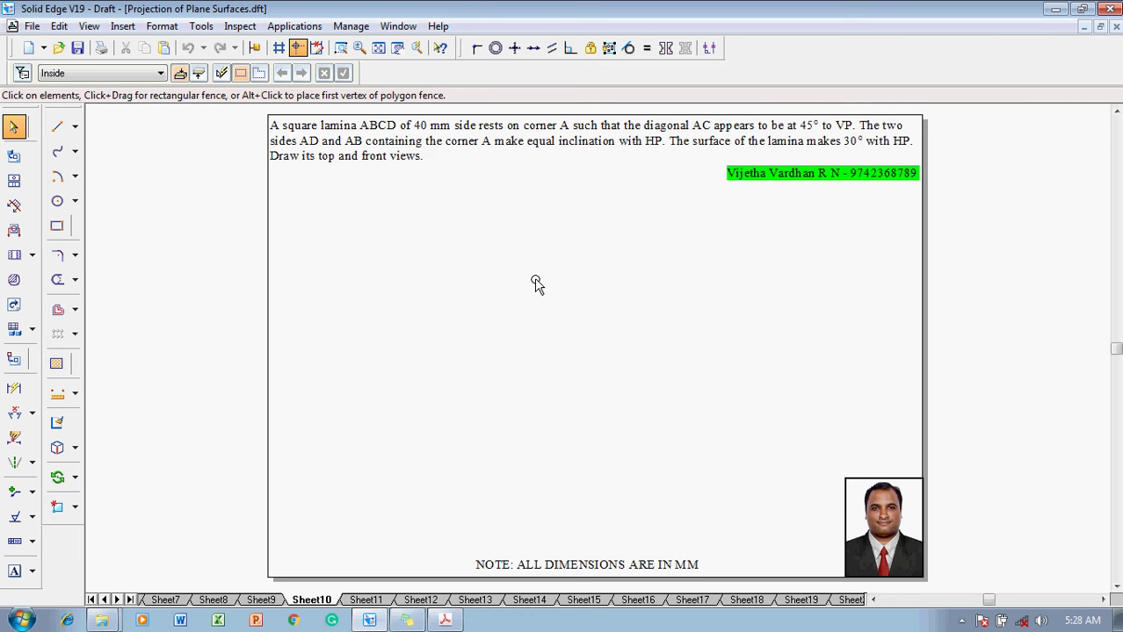
- Insert 'inclined' before 'at 45°' so the statement says AC appears inclined at 45° to VP
double_click(639, 138)
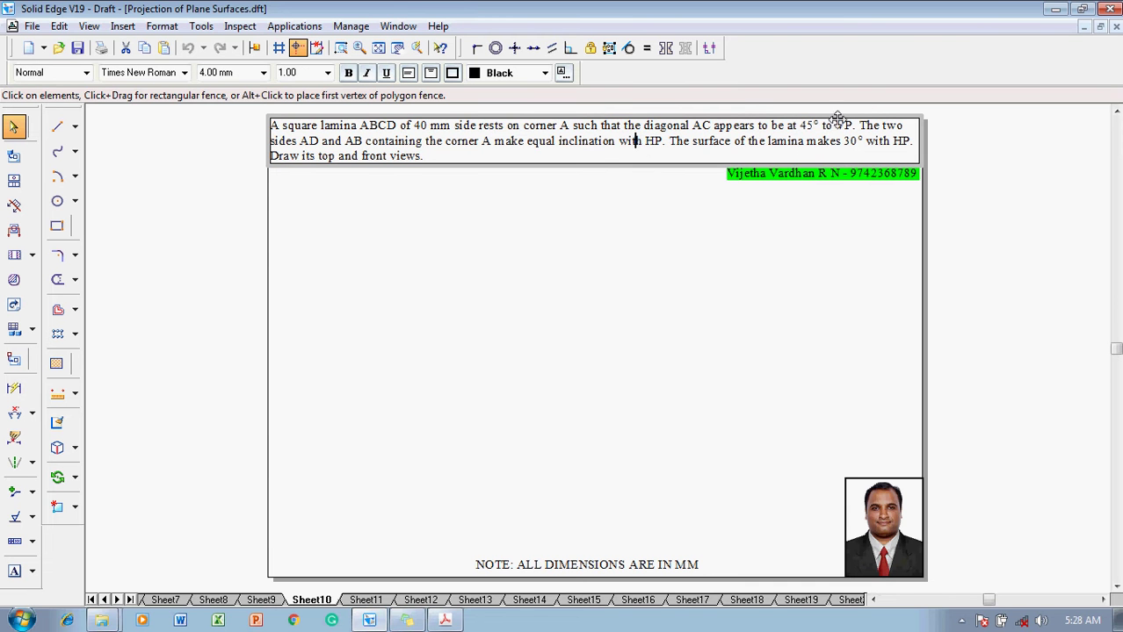
click(786, 127)
text(inclin )
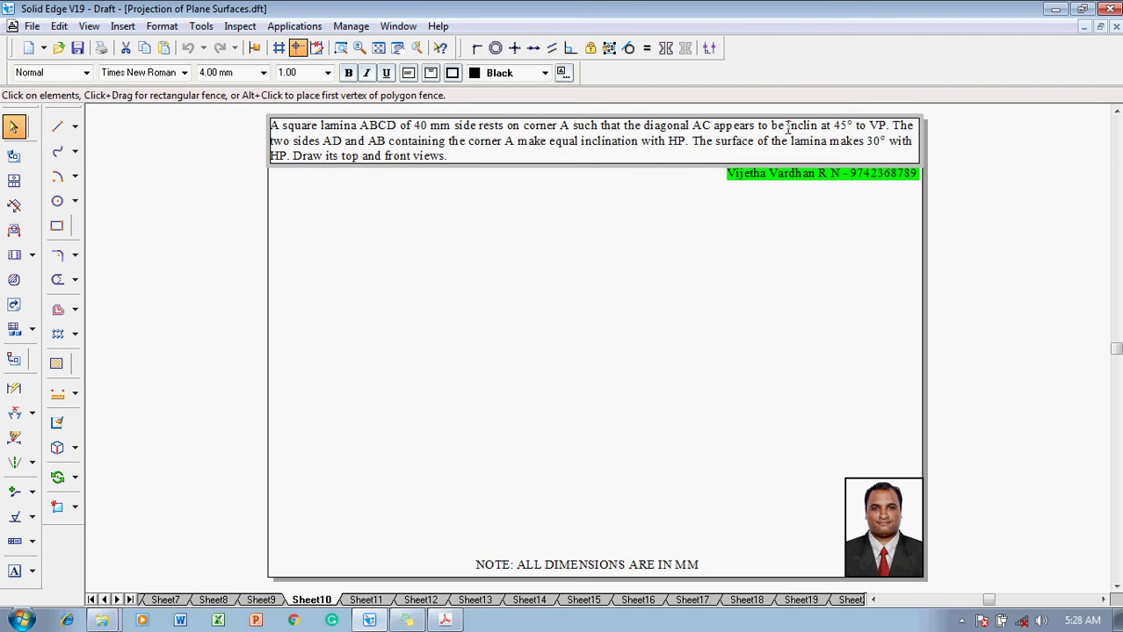
text(ed)
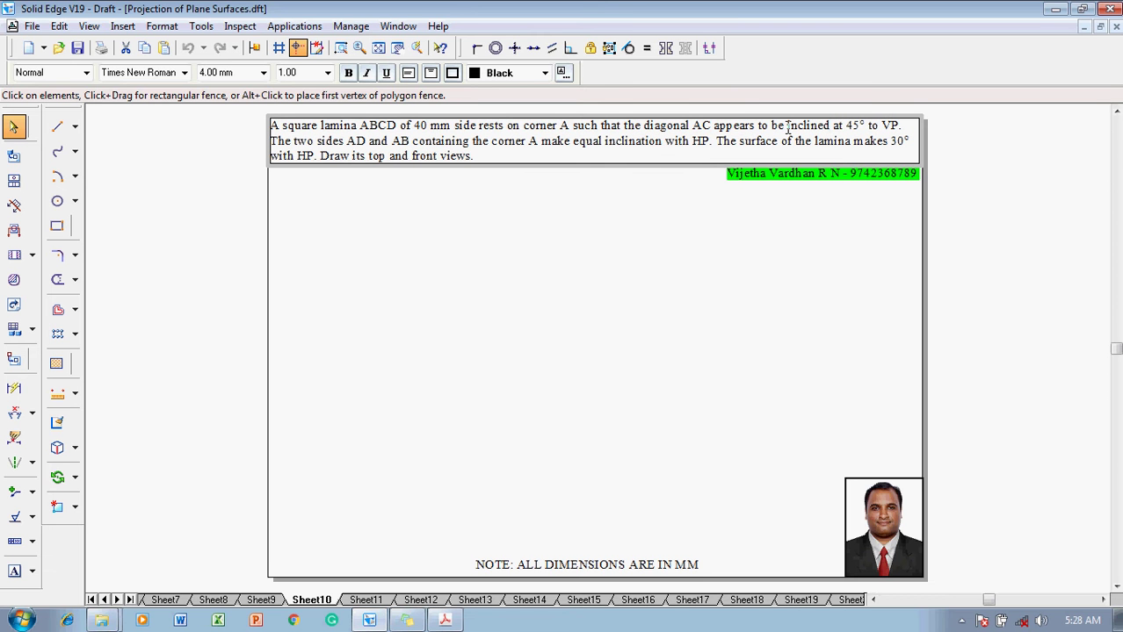
key(Escape)
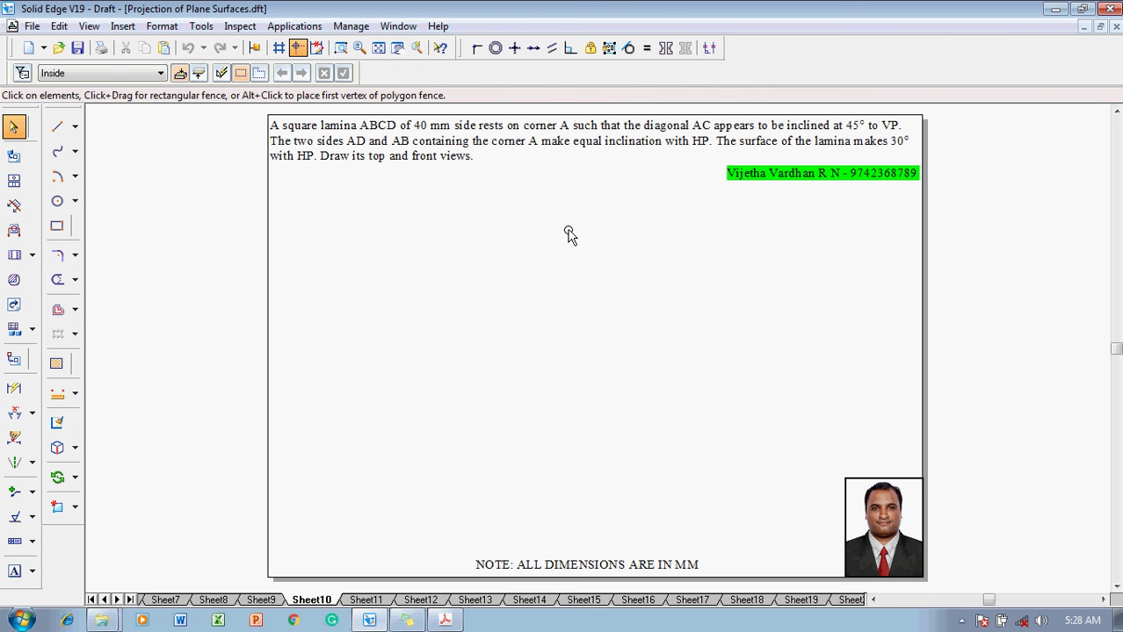
- Save the Projection of Plane Surfaces drawing on Sheet10 with Ctrl+S
key(ctrl+s)
- Draw a long horizontal XY reference line across the sheet
click(67, 134)
click(164, 74)
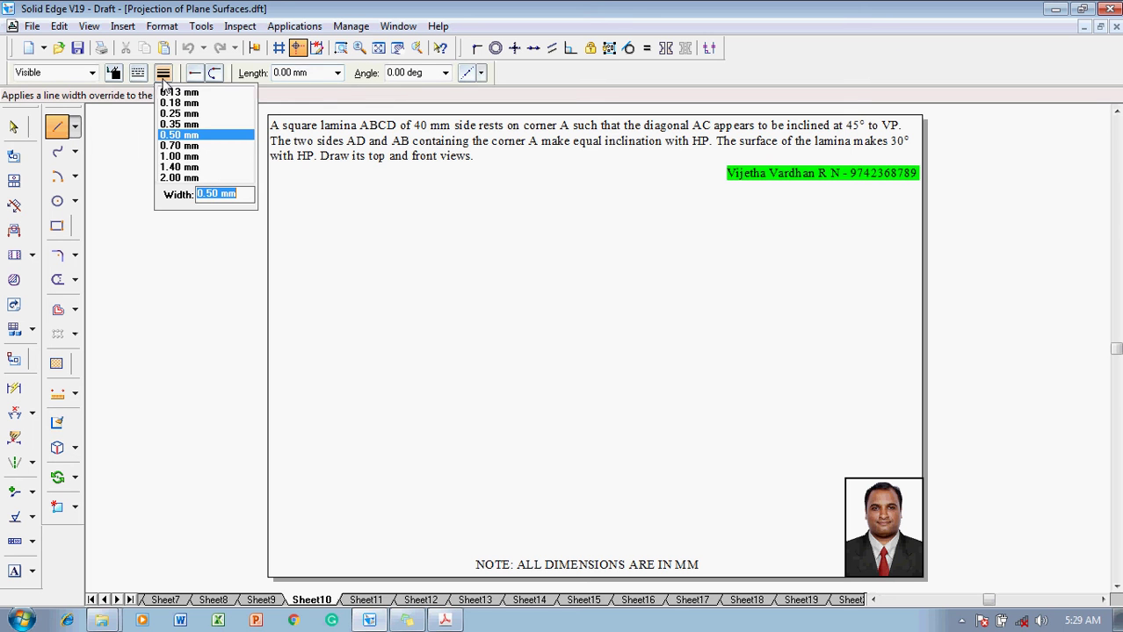
click(171, 101)
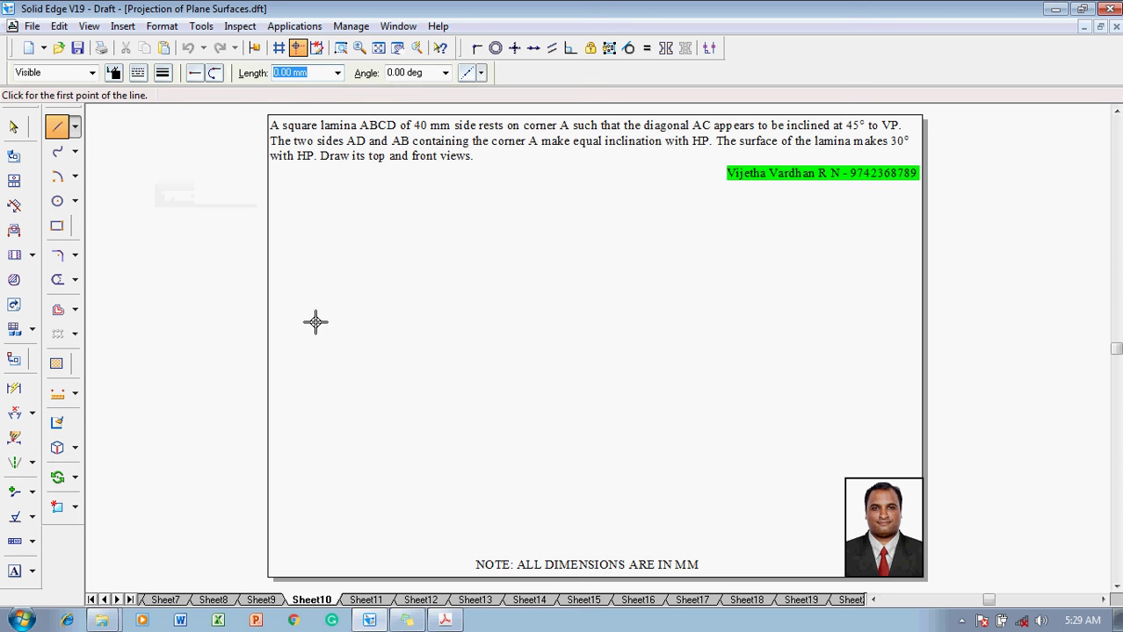
click(301, 343)
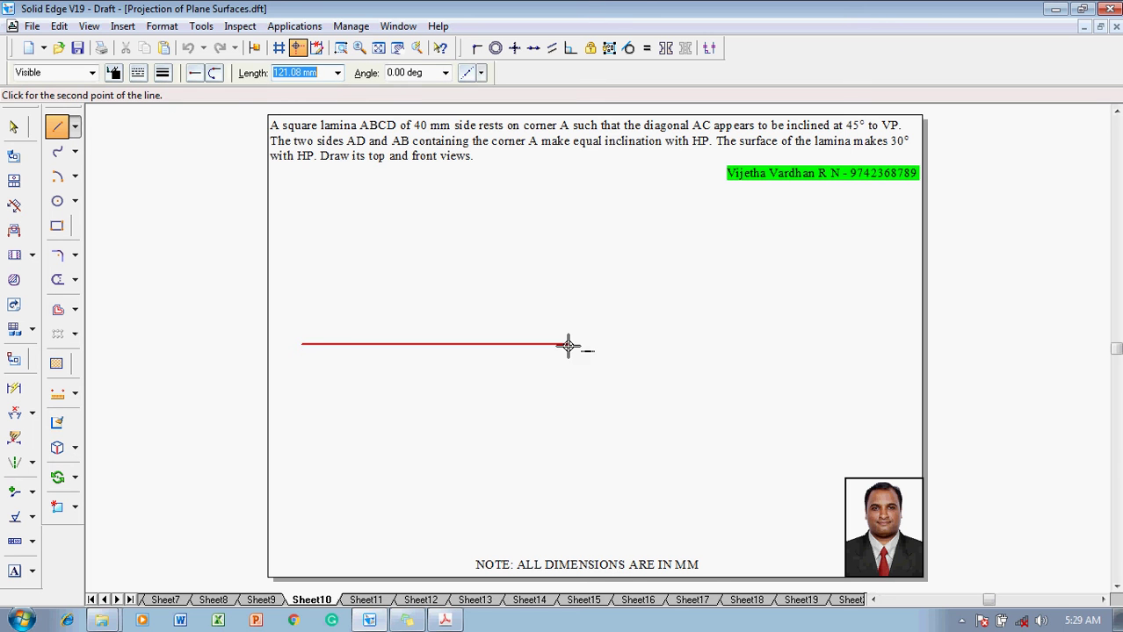
click(887, 343)
key(Escape)
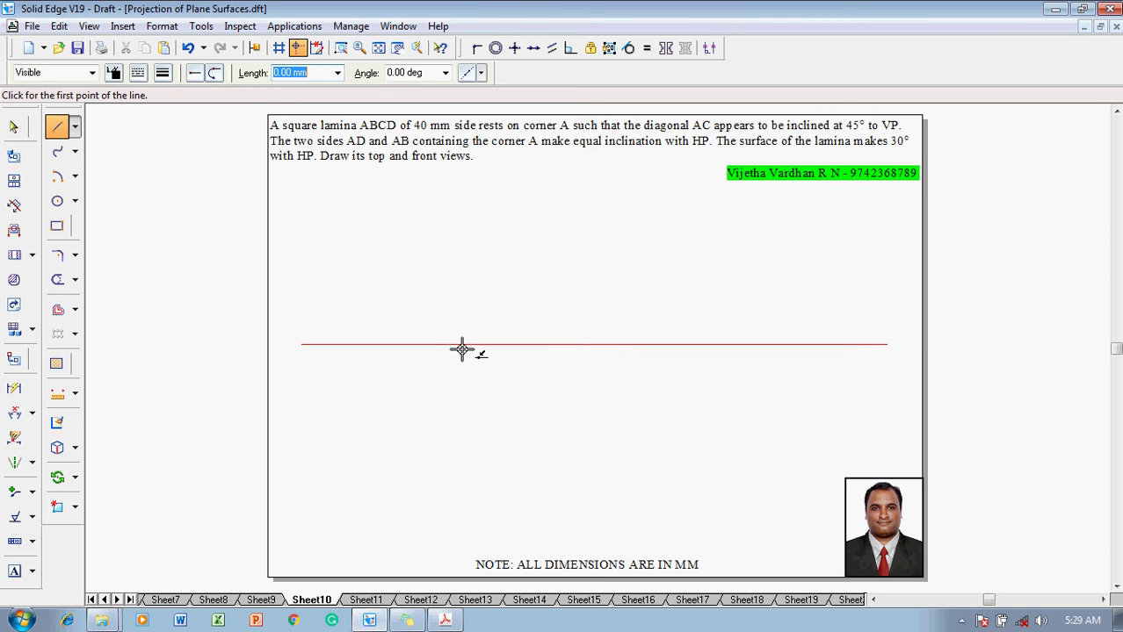
- Label the line's ends X and Y, with VP above and HP below the left end
click(15, 571)
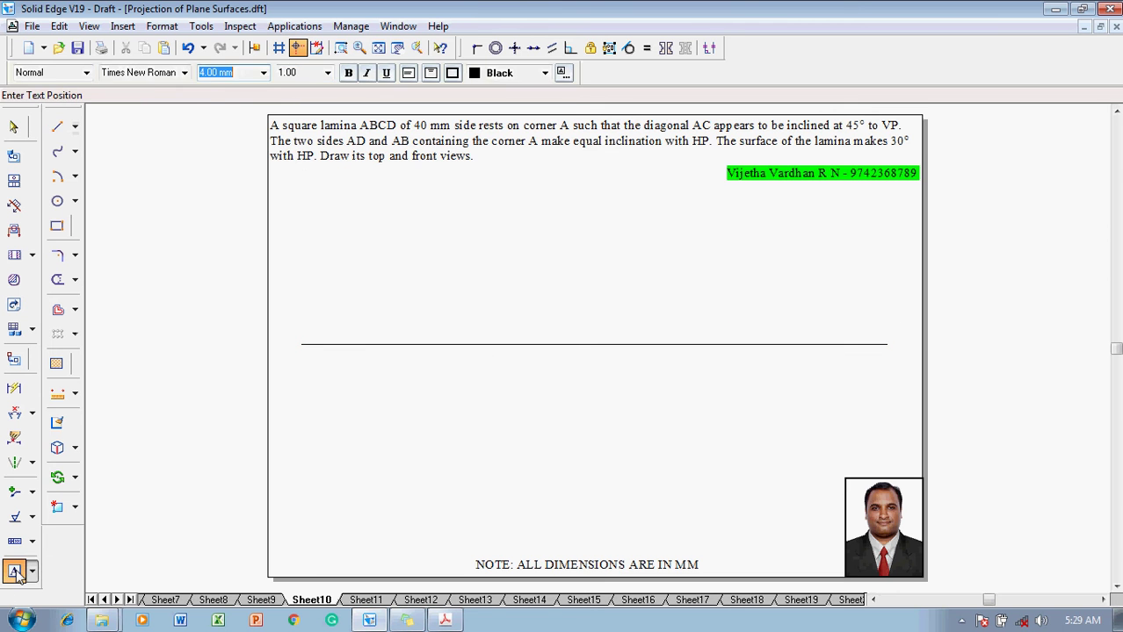
click(283, 336)
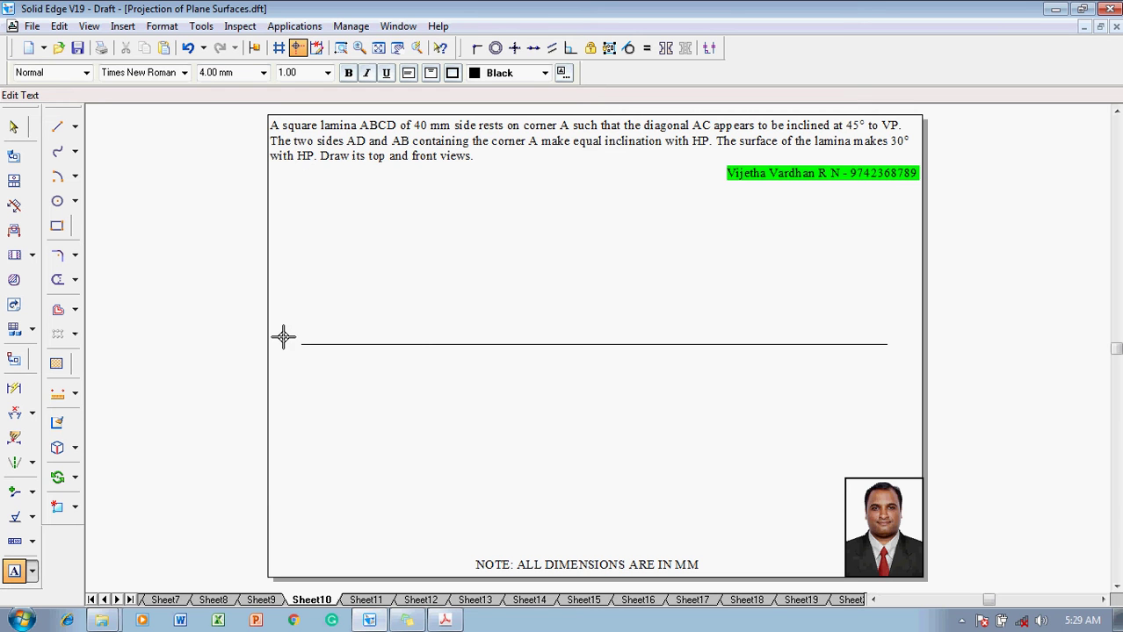
text(X)
click(891, 335)
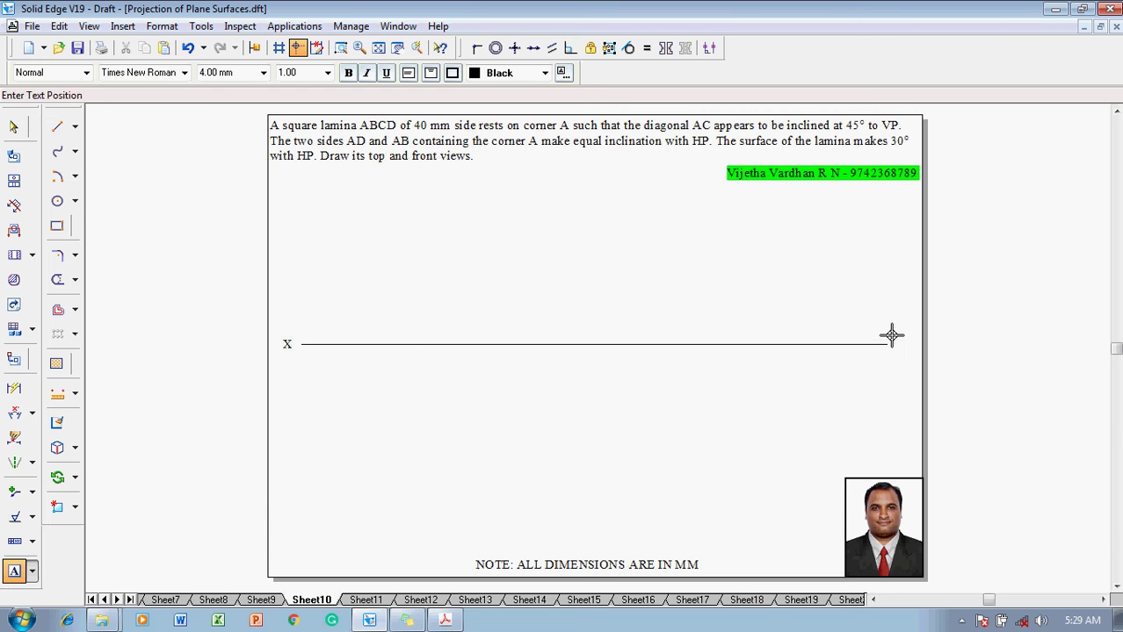
click(891, 335)
text(Y)
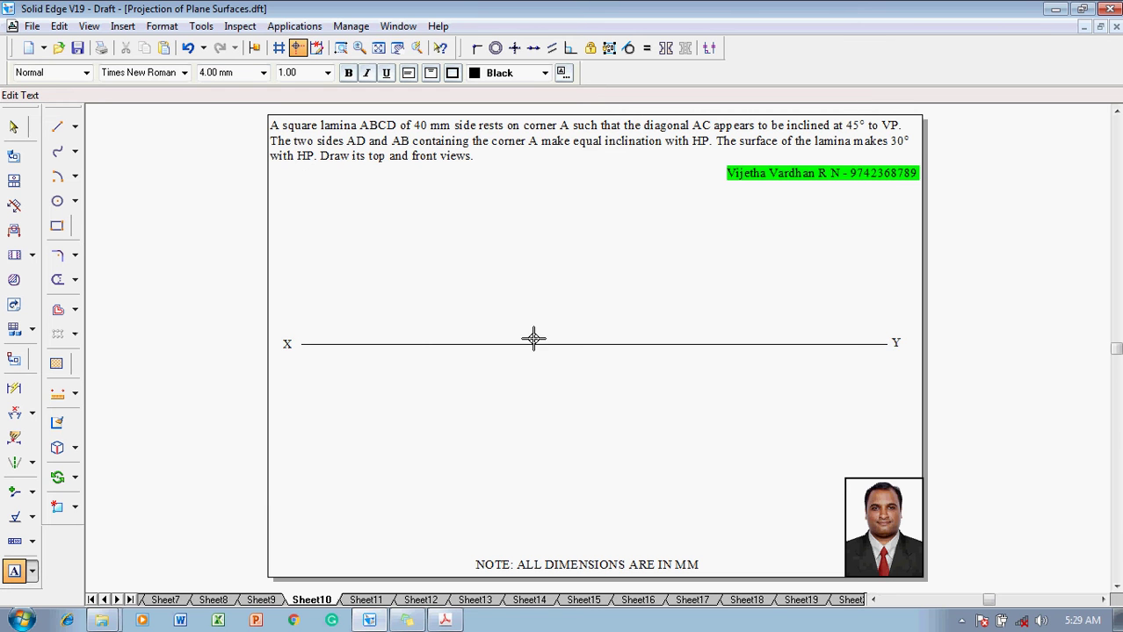
click(302, 327)
text(VP)
click(303, 350)
text(HP)
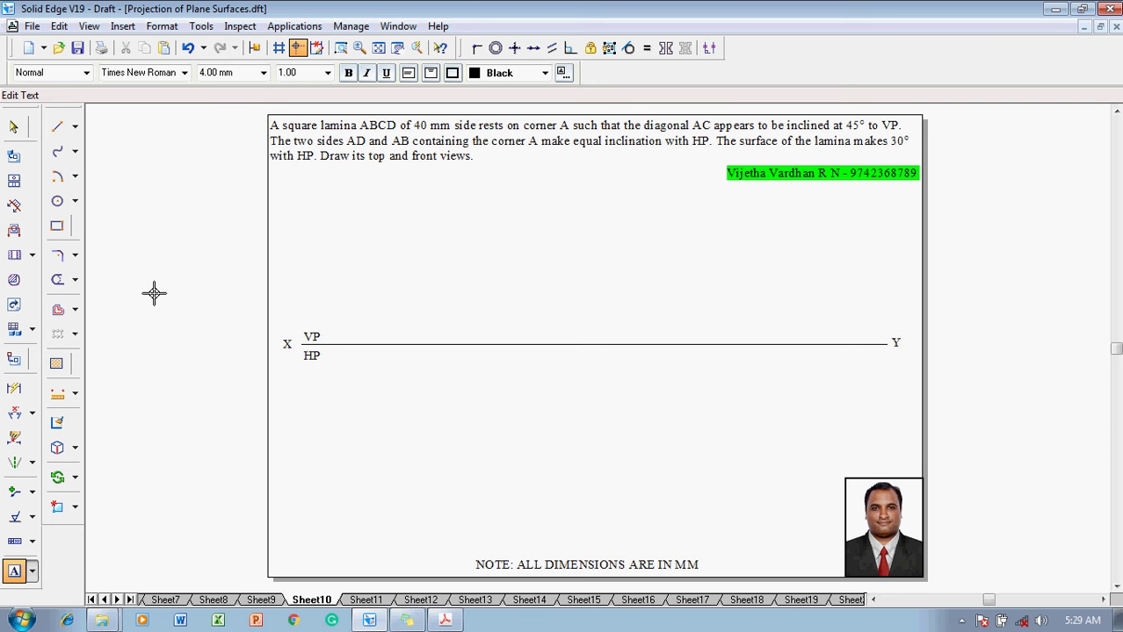
click(56, 226)
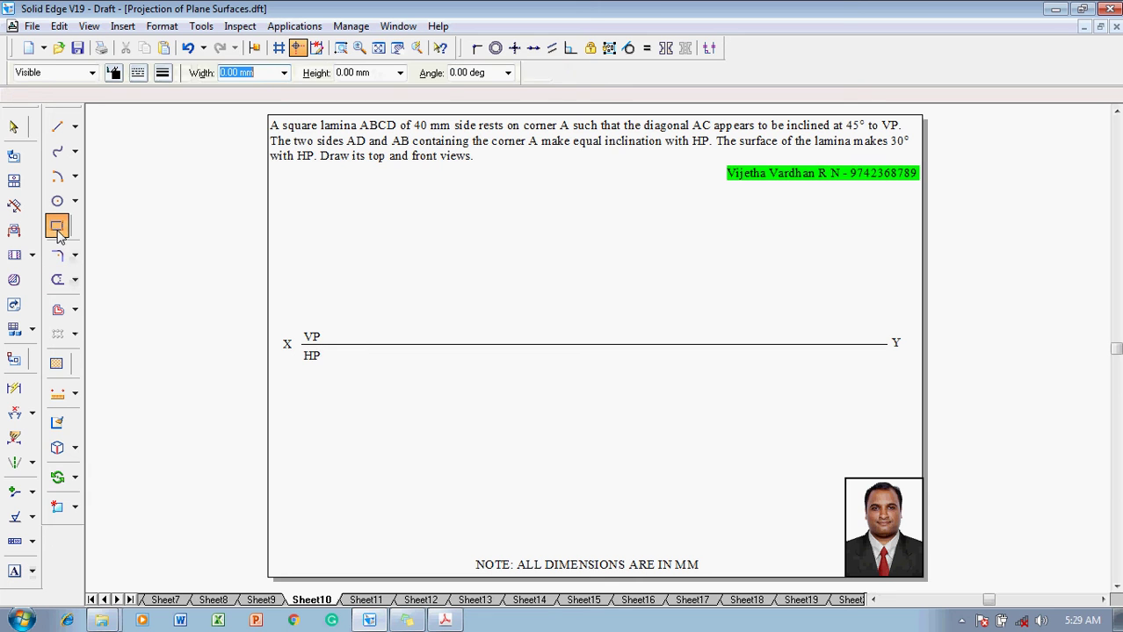
- Draw a 40 × 40 square rotated 45° as a diamond below the XY line
click(167, 75)
click(176, 136)
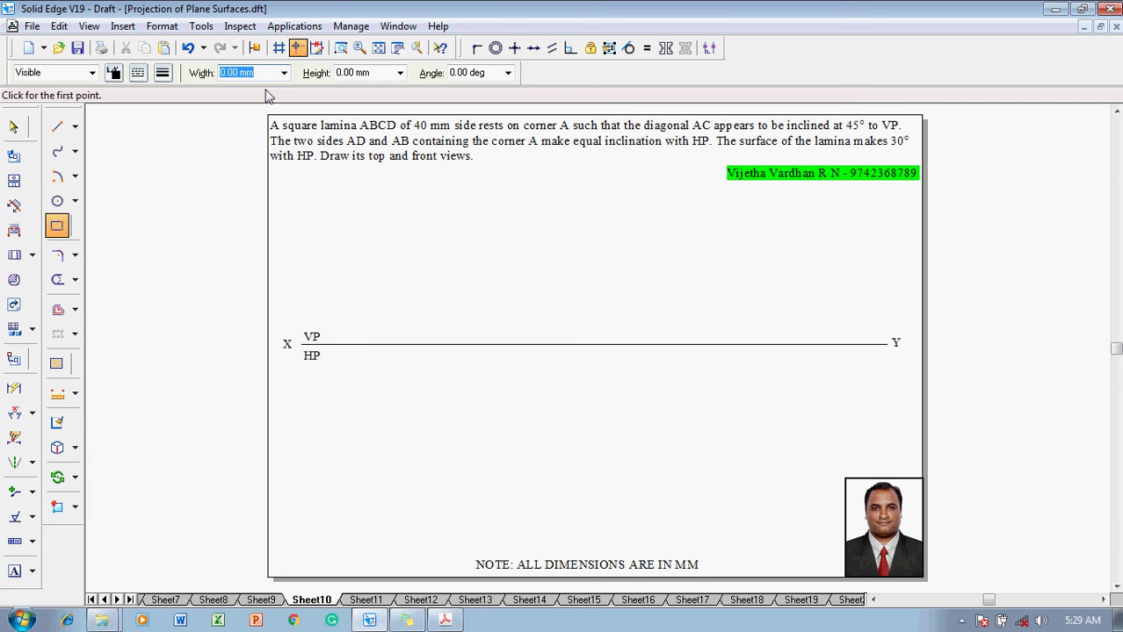
text(40)
key(Tab)
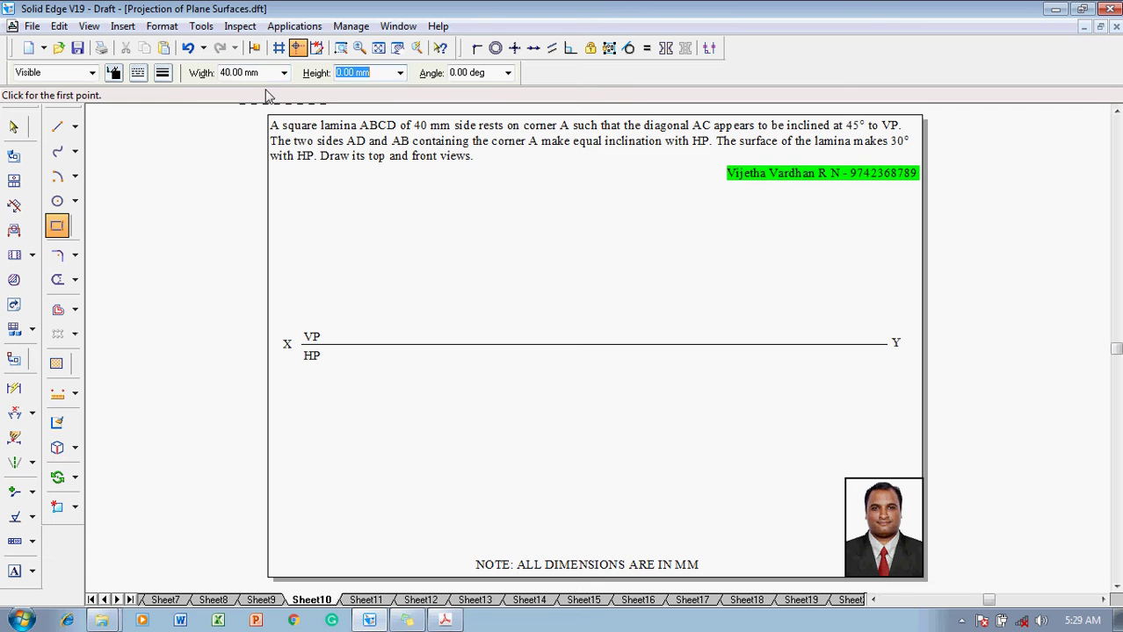
text(40)
key(Tab)
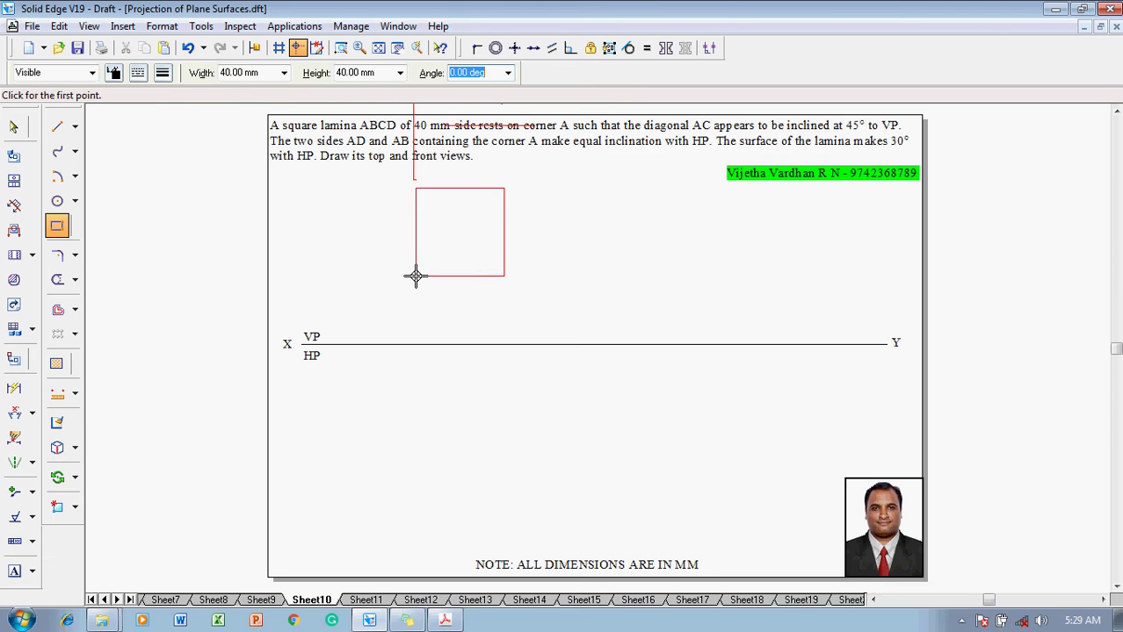
text(45)
key(Tab)
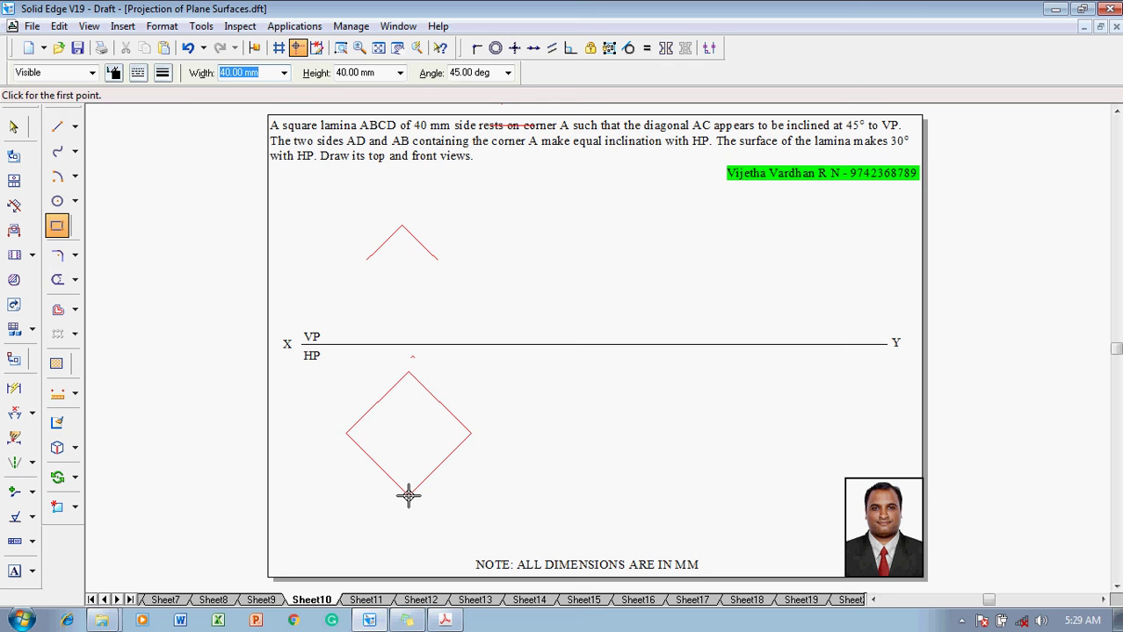
click(411, 494)
key(Escape)
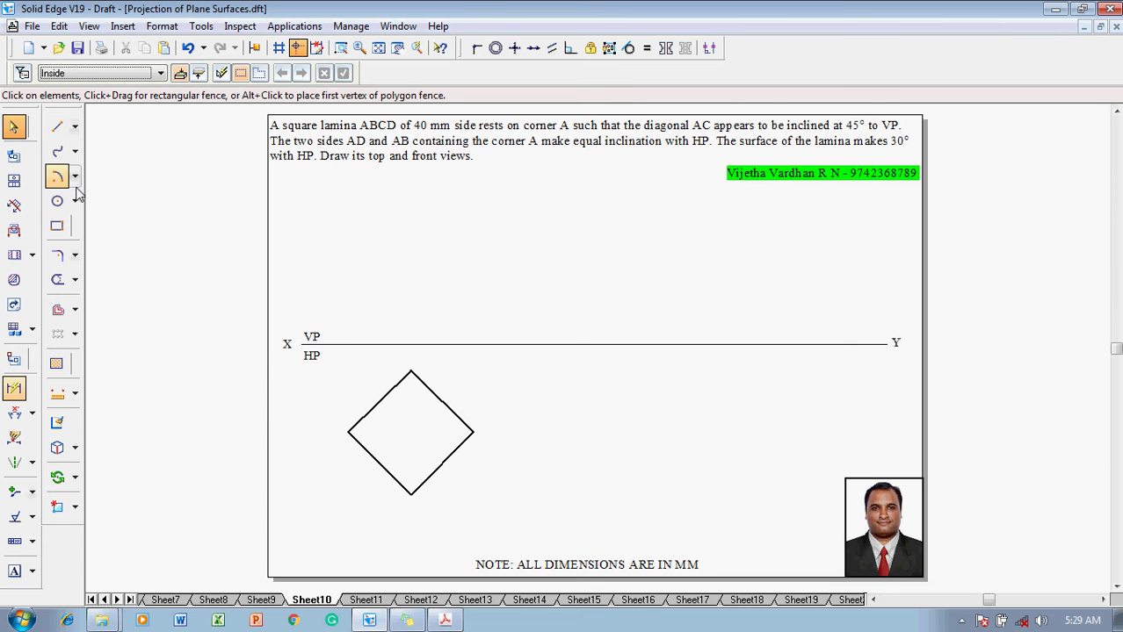
- Draw thin 0.13 mm vertical projectors from the diamond's left, bottom and right corners to XY
click(57, 126)
click(163, 73)
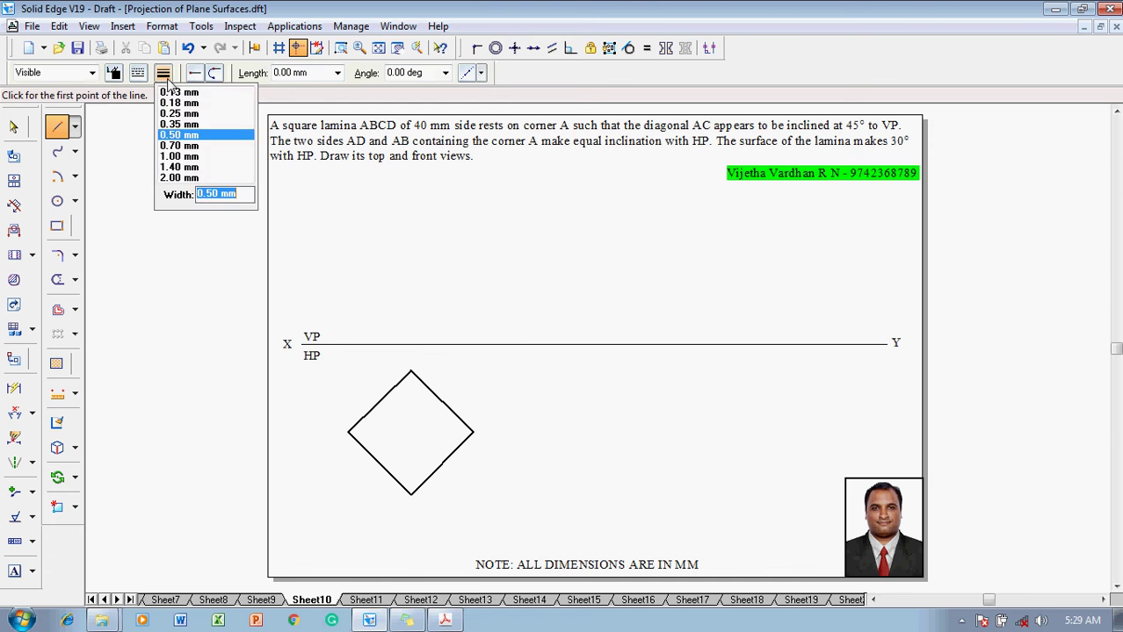
click(178, 92)
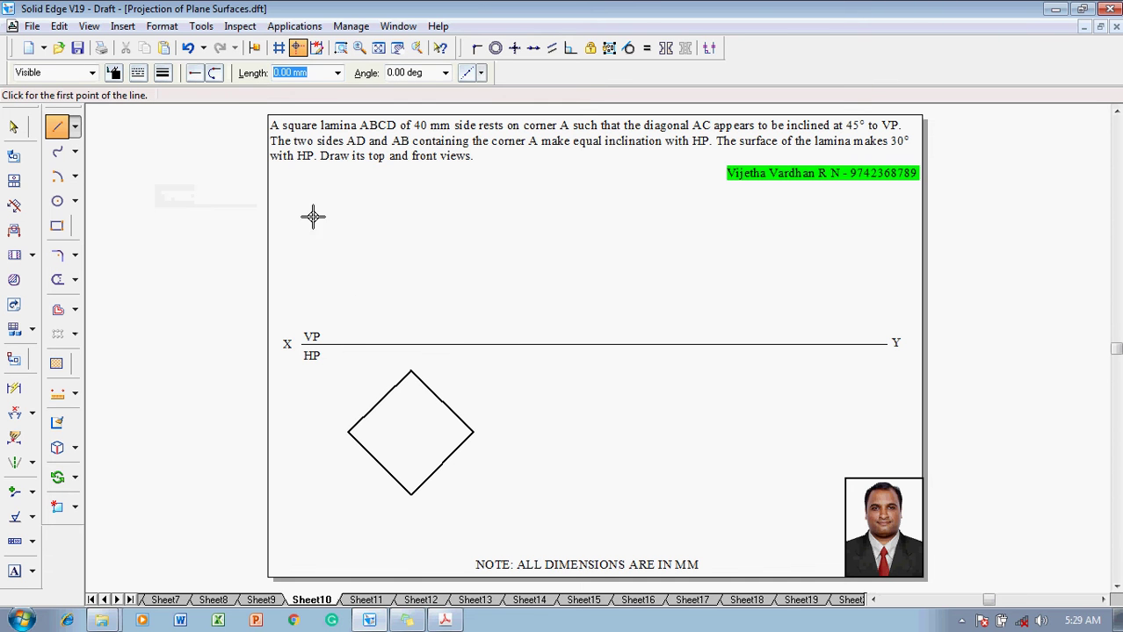
click(348, 432)
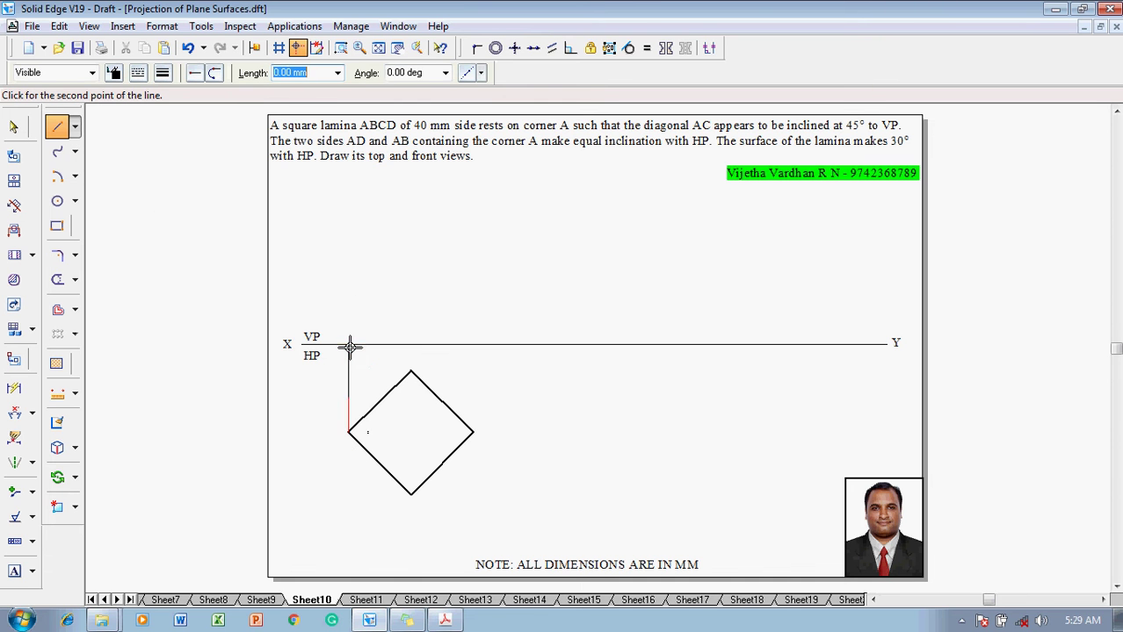
right_click(410, 415)
click(410, 494)
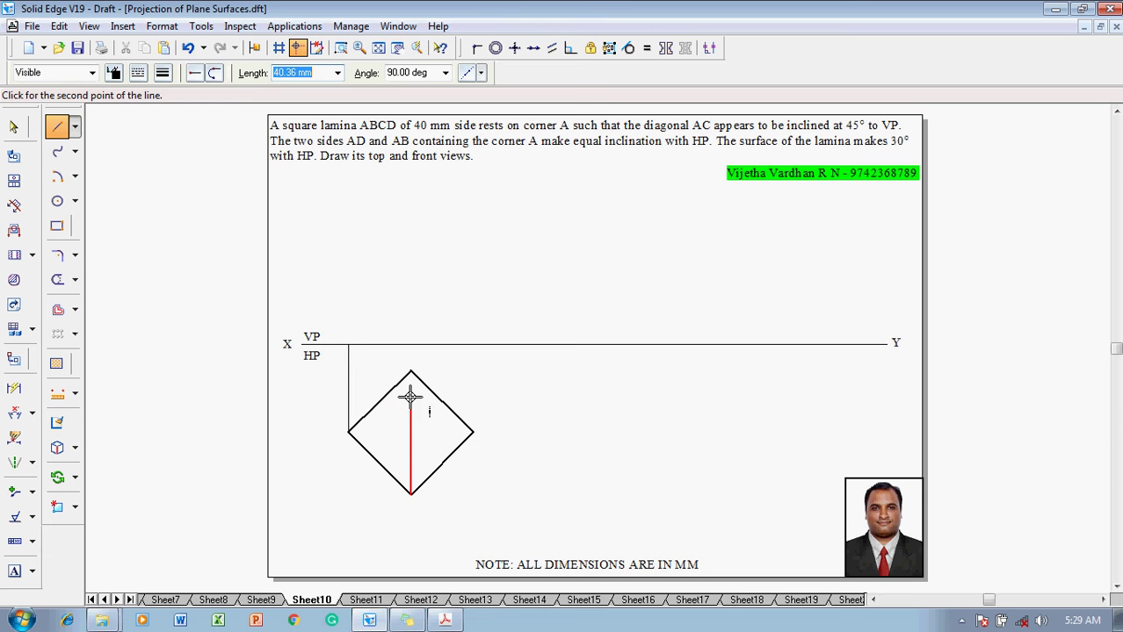
click(410, 344)
right_click(462, 396)
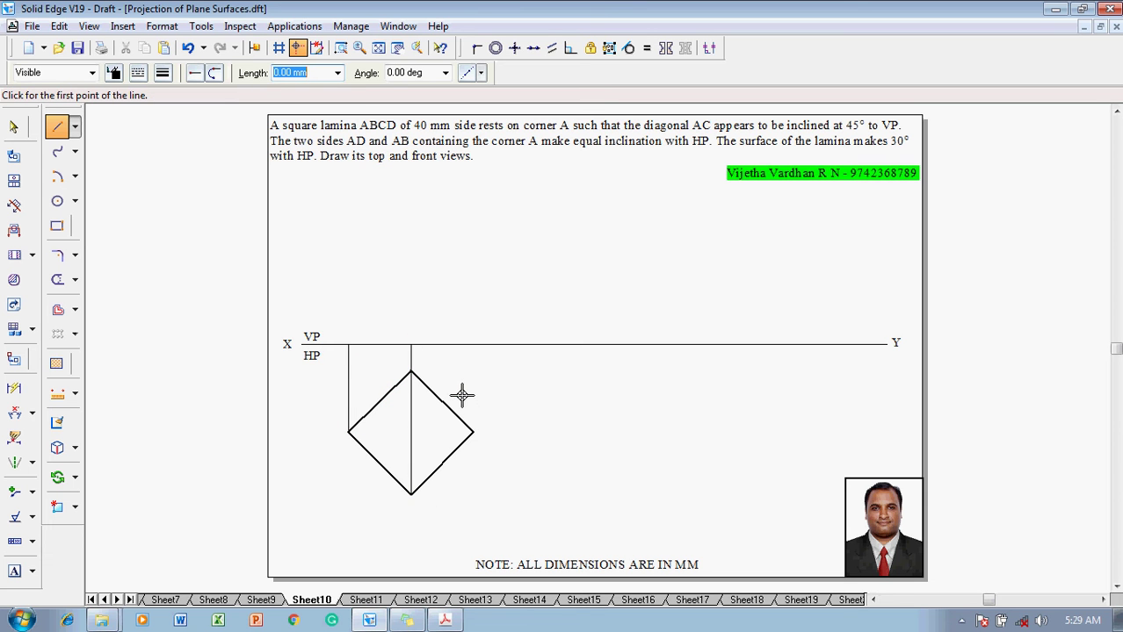
click(472, 431)
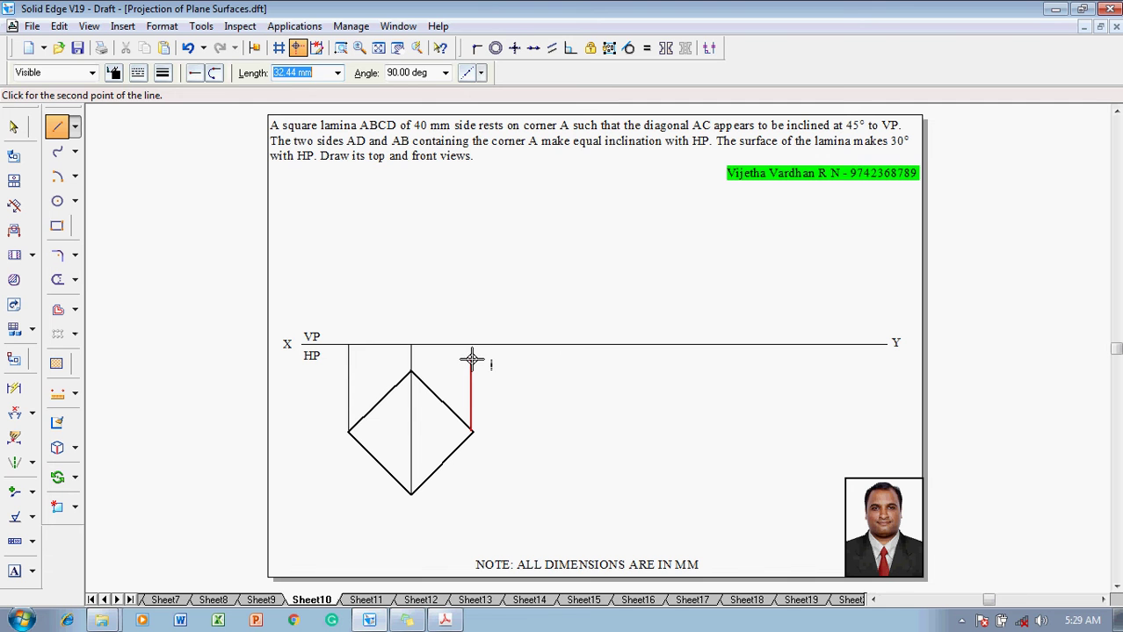
right_click(472, 359)
click(473, 432)
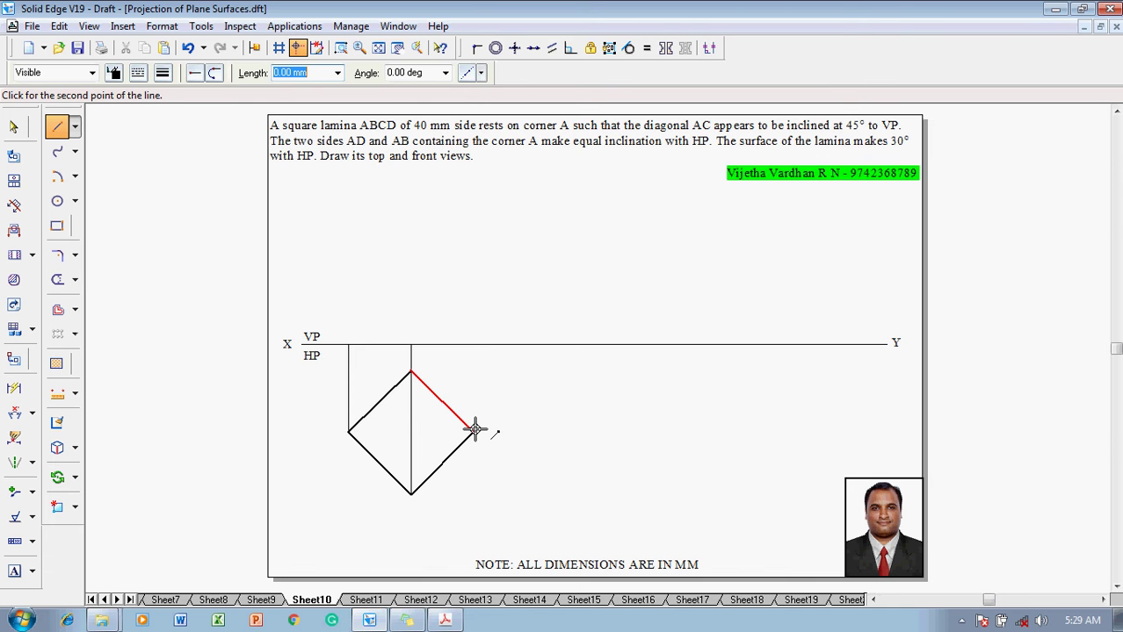
click(473, 347)
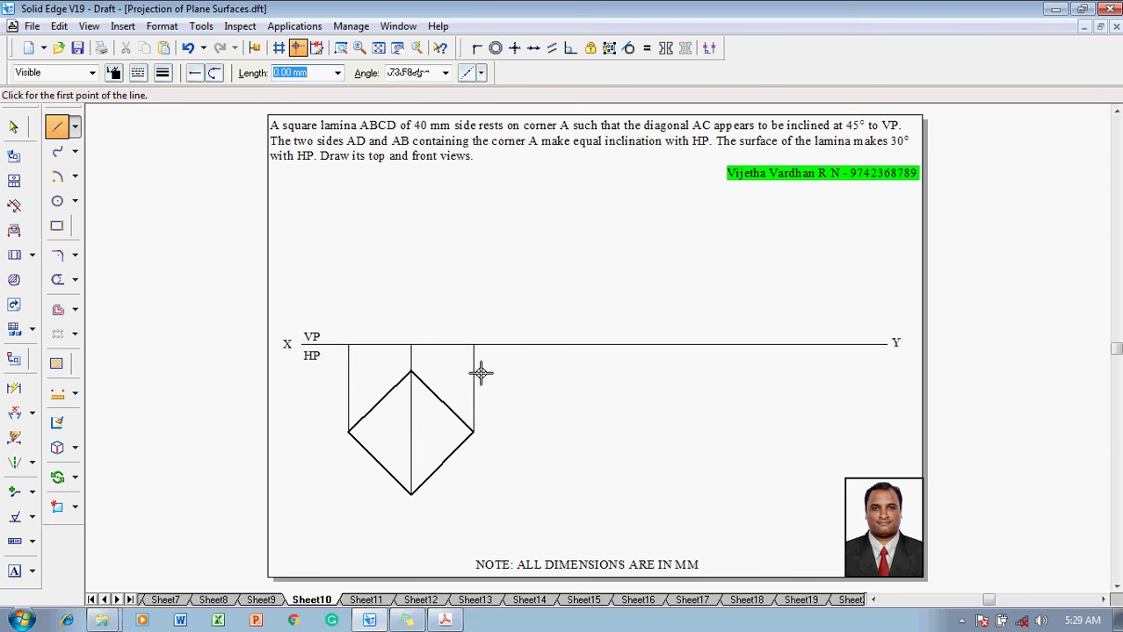
- Label the diamond's corners a, b, c and d in the top view
click(14, 571)
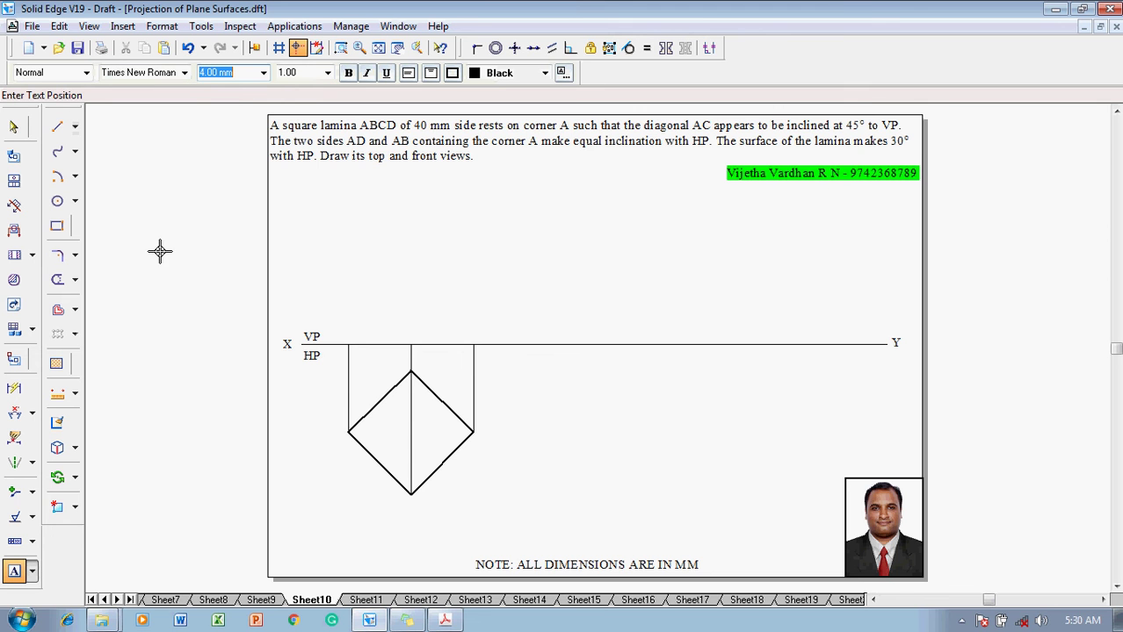
click(335, 425)
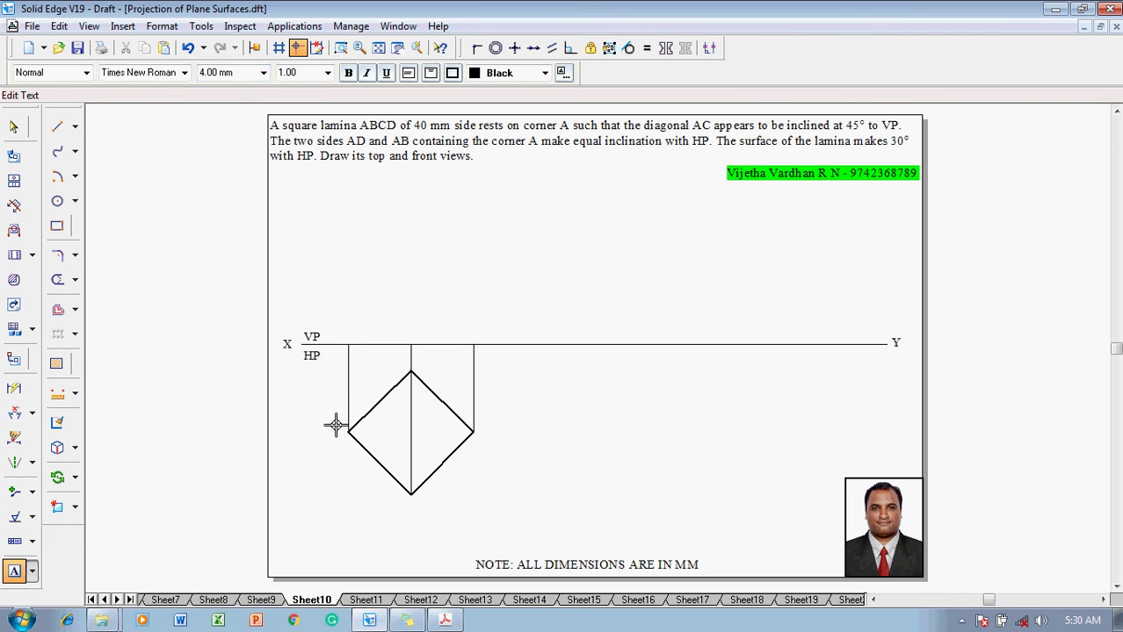
text(a)
click(412, 505)
text(b)
click(477, 430)
click(477, 429)
text(c)
click(392, 357)
text(d)
- Mark a', b'(d') and c' above the XY line for the front view
click(342, 327)
text(a')
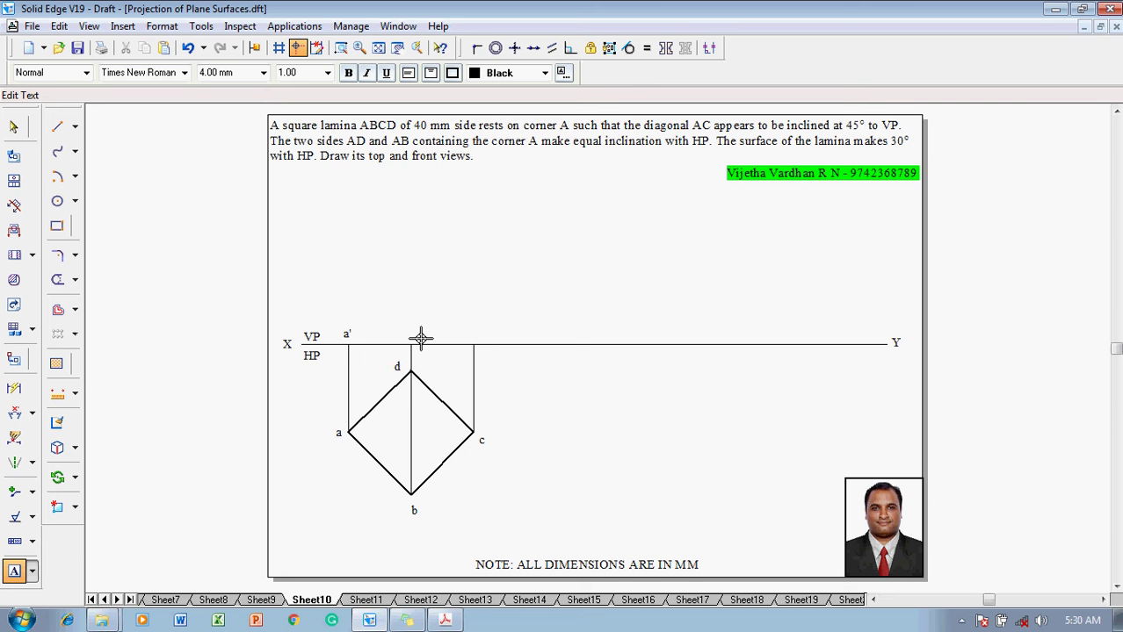
text(               b'(d')
key(BackSpace)
key(BackSpace)
text()')
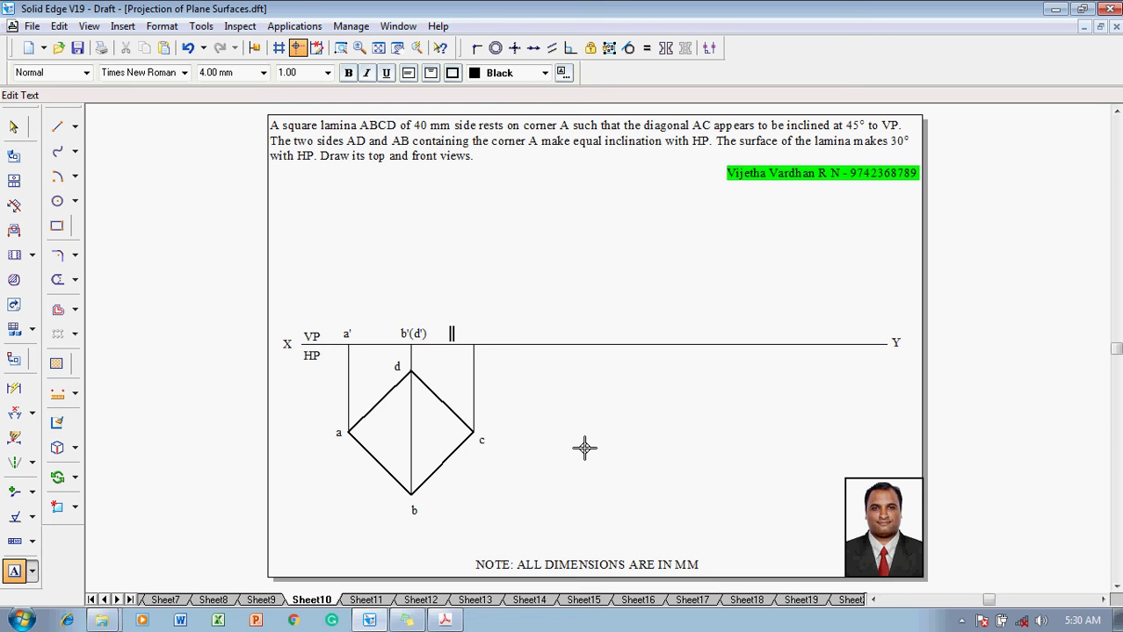
text(')
key(Escape)
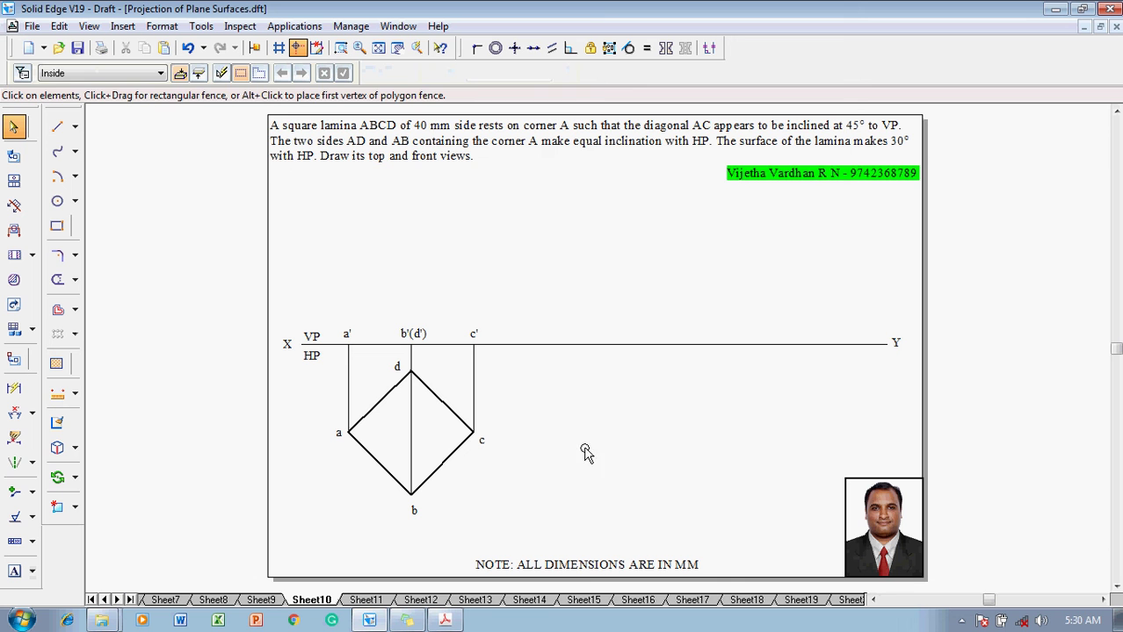
- Draw the front-view line from a' to c' along the XY line
click(57, 127)
click(163, 73)
click(175, 145)
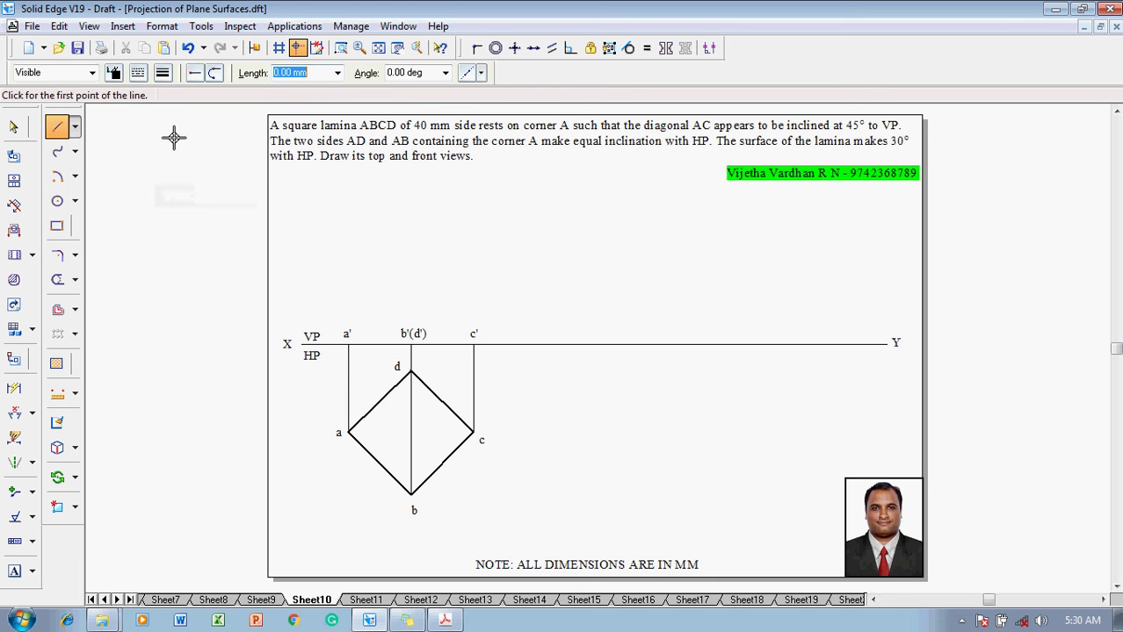
click(348, 344)
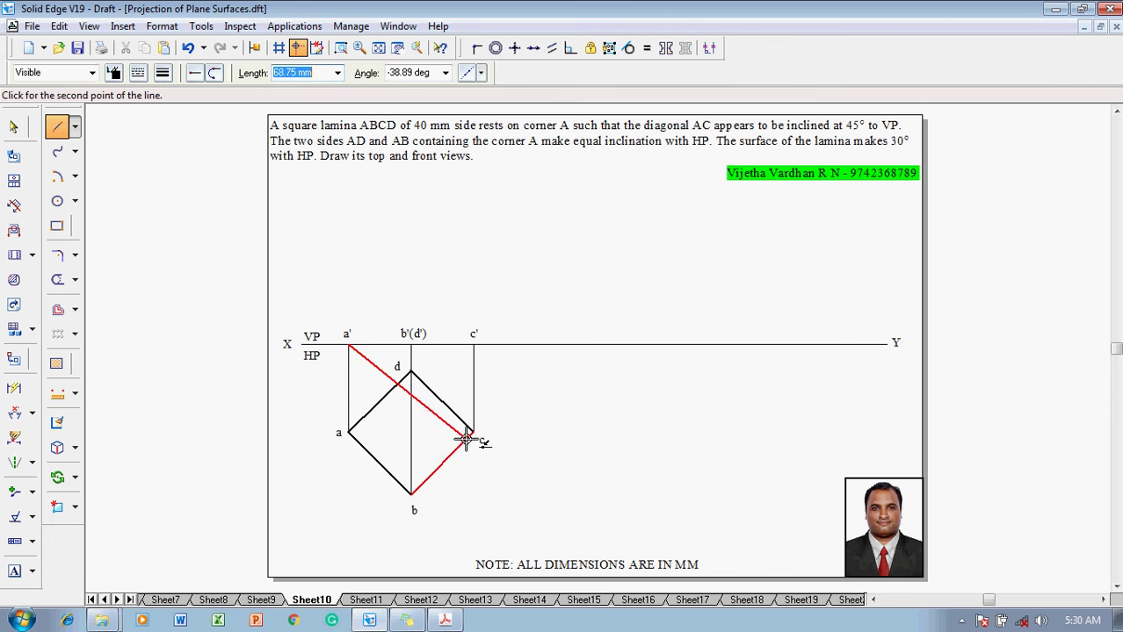
click(473, 345)
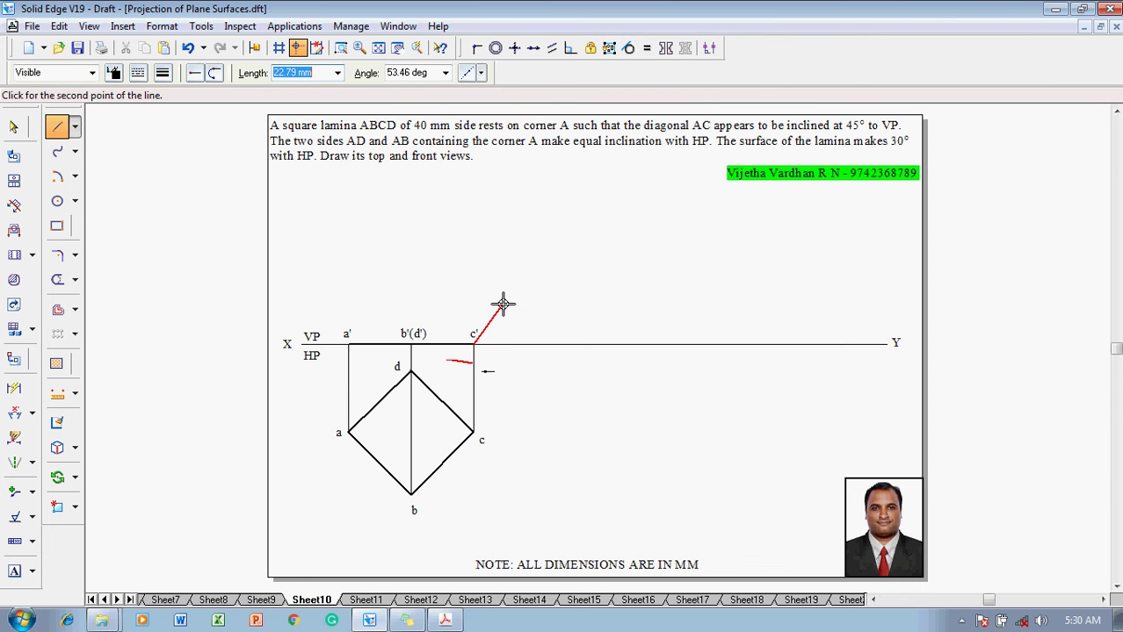
key(Escape)
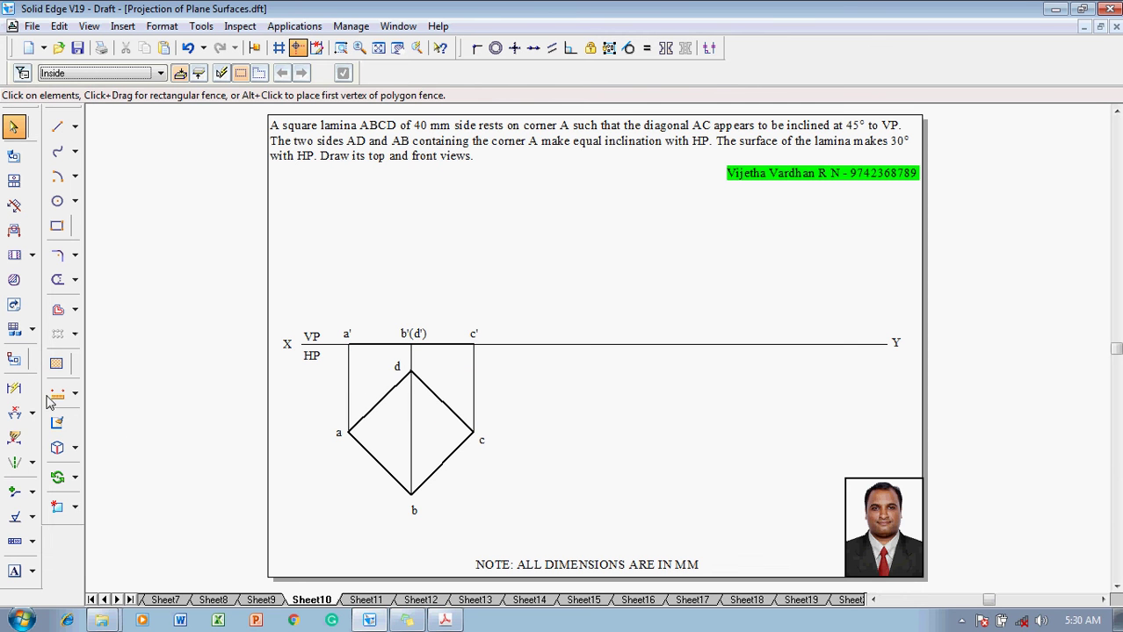
- Dimension side ab of the square as 40
click(14, 388)
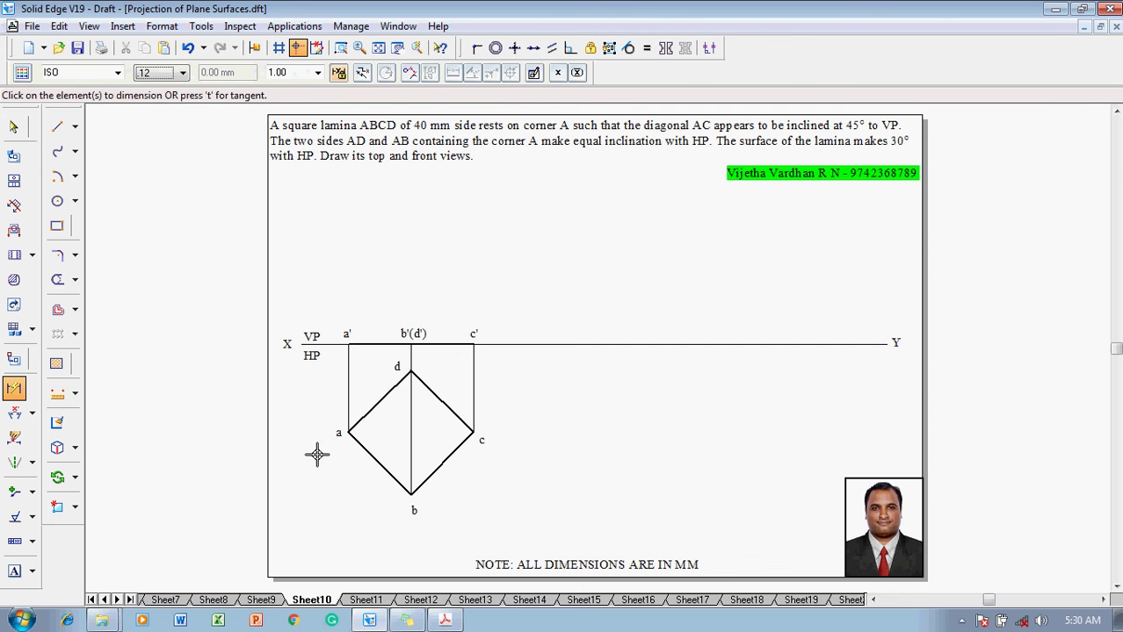
click(376, 460)
click(359, 484)
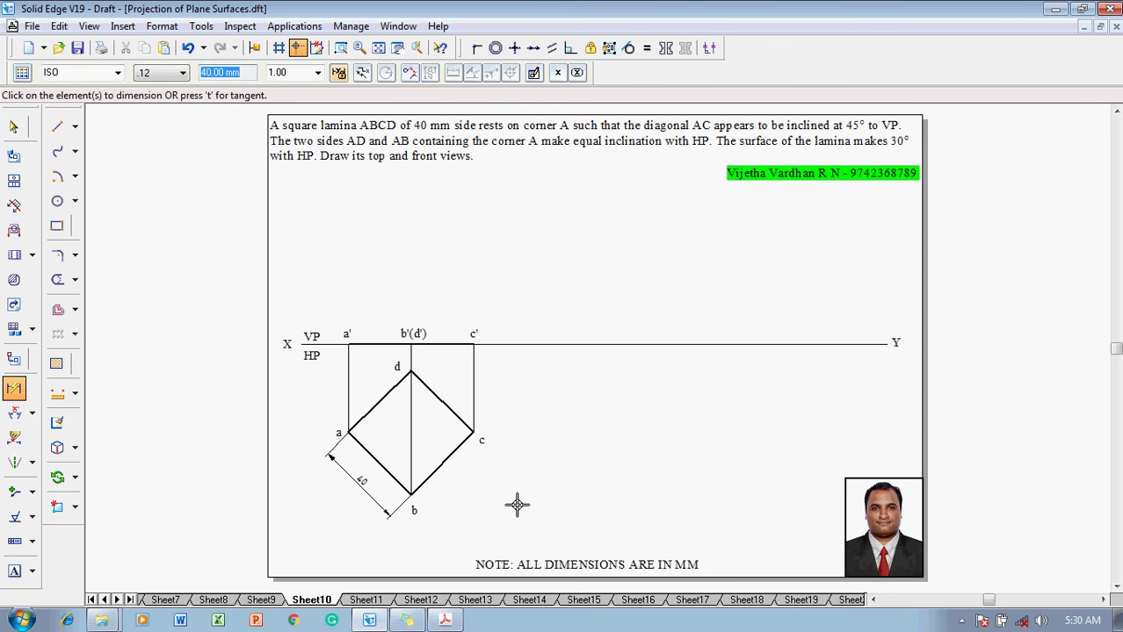
key(Escape)
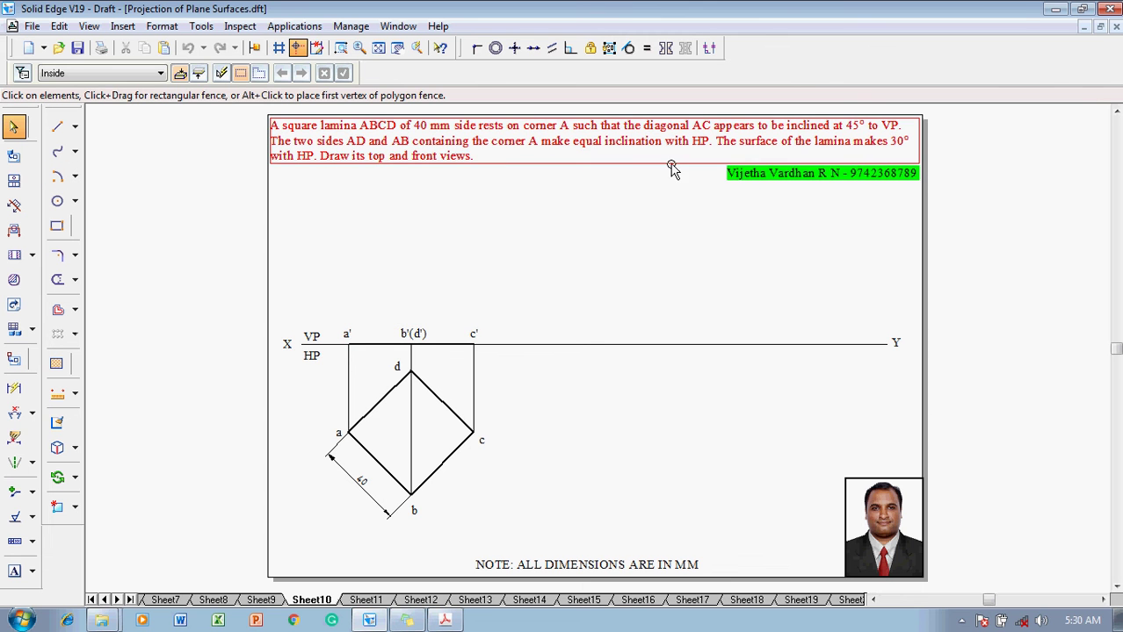
- Join corners a and c with a horizontal diagonal across the diamond
click(57, 126)
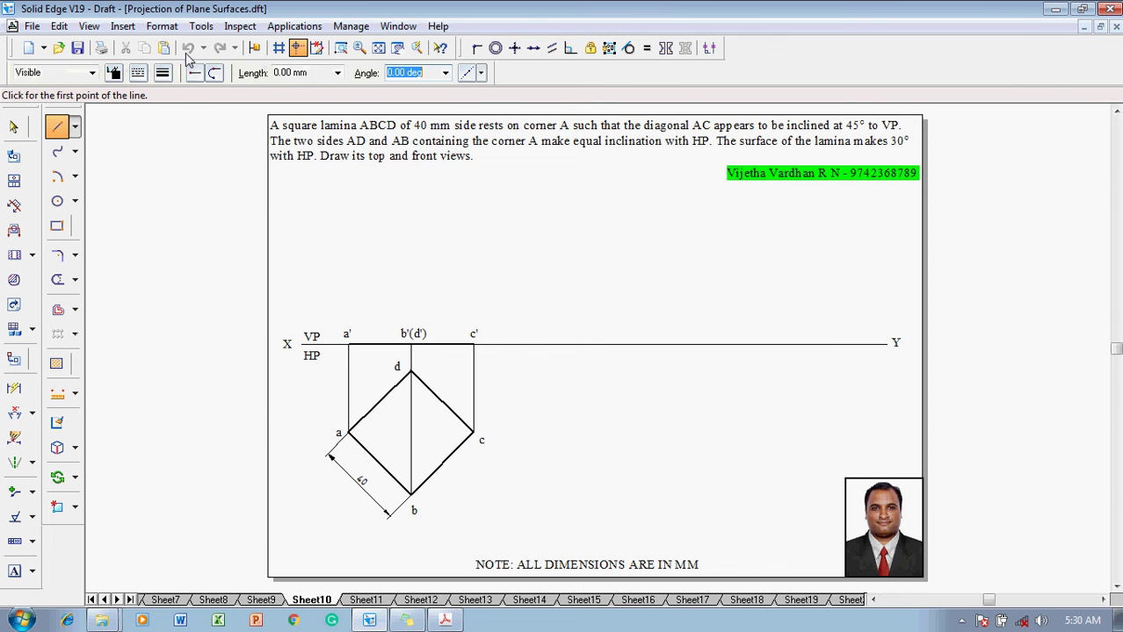
click(163, 72)
click(188, 138)
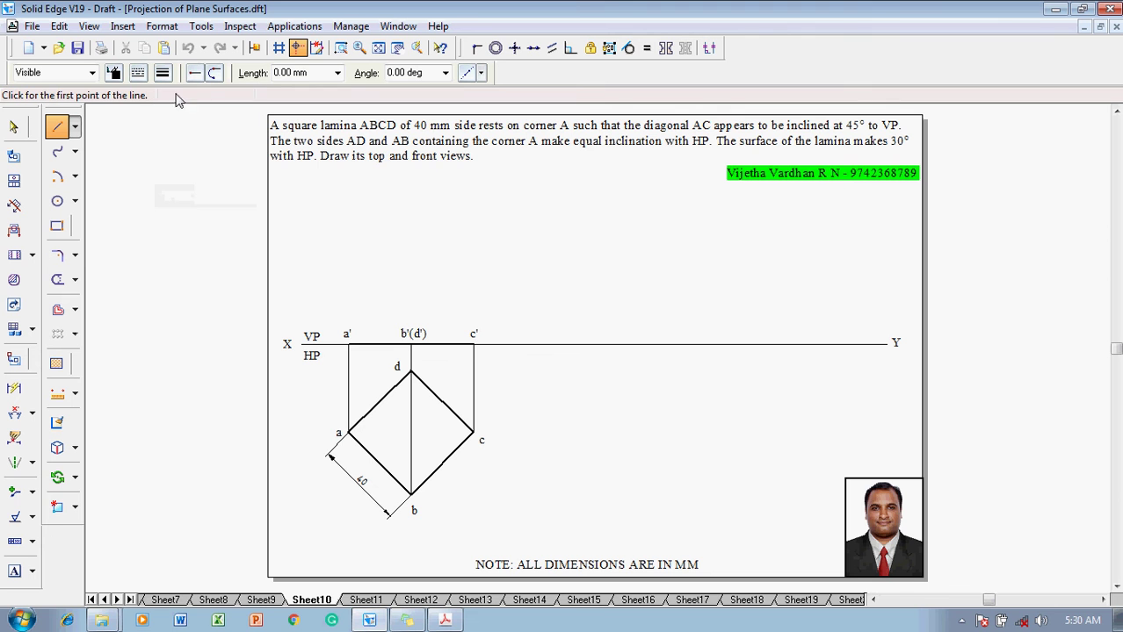
click(349, 434)
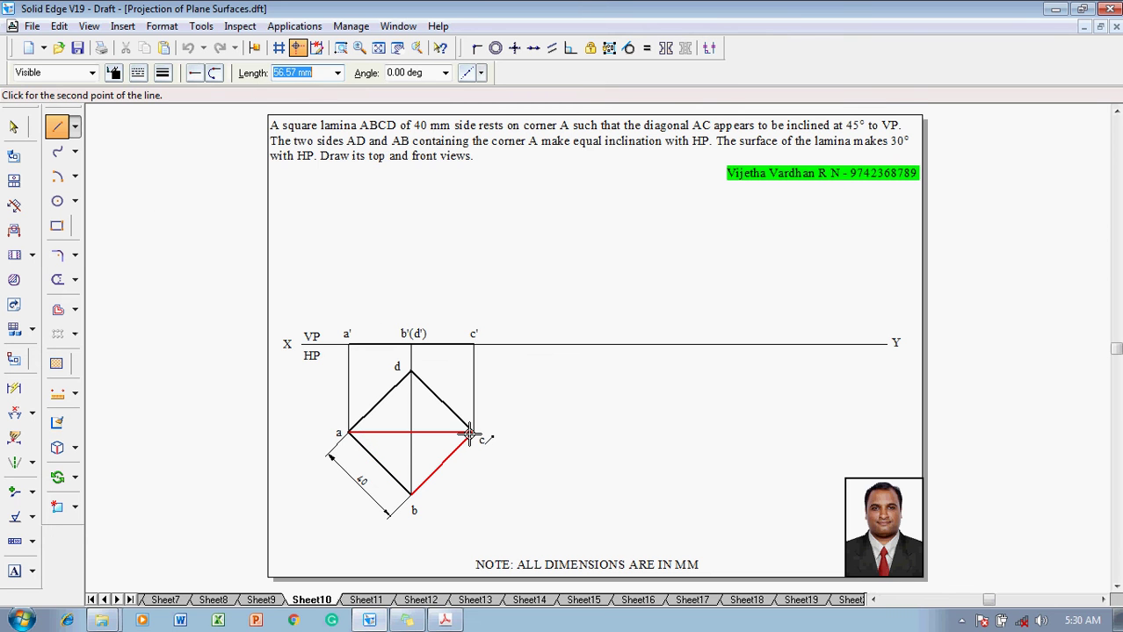
click(472, 433)
key(Escape)
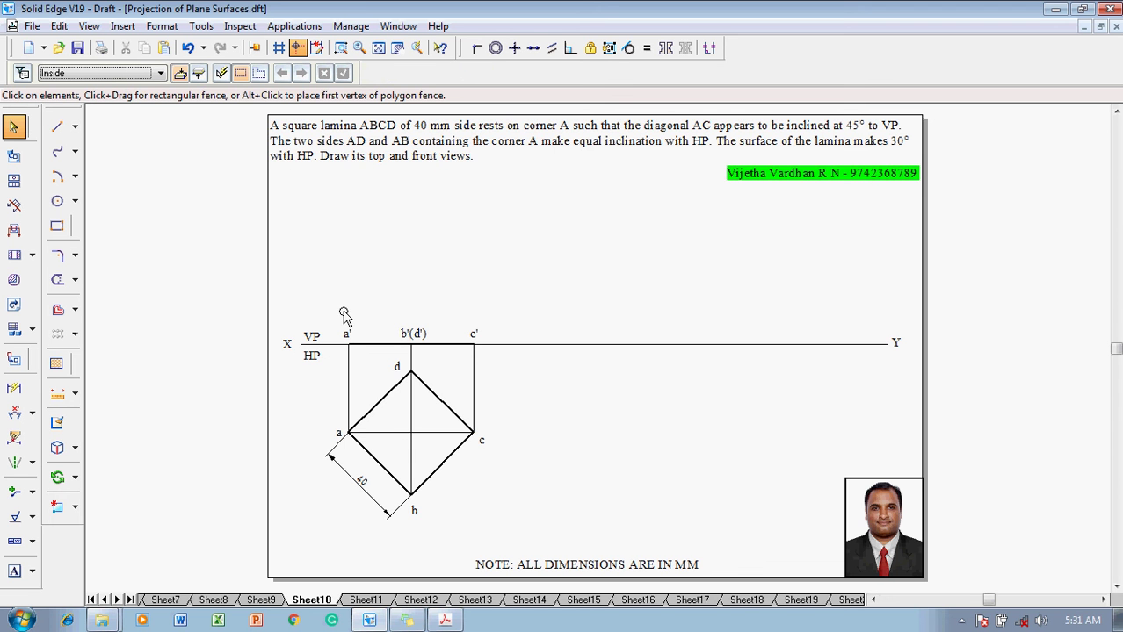
- Copy the a'–c' front-view line and its labels further right along XY
drag(328, 297, 491, 362)
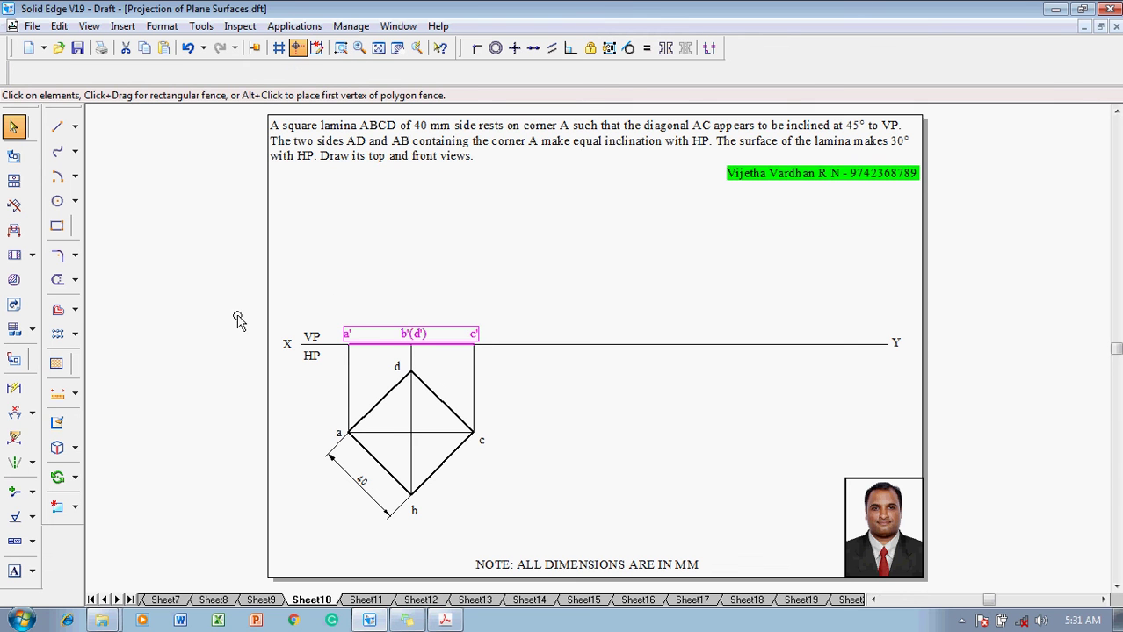
click(76, 477)
click(110, 475)
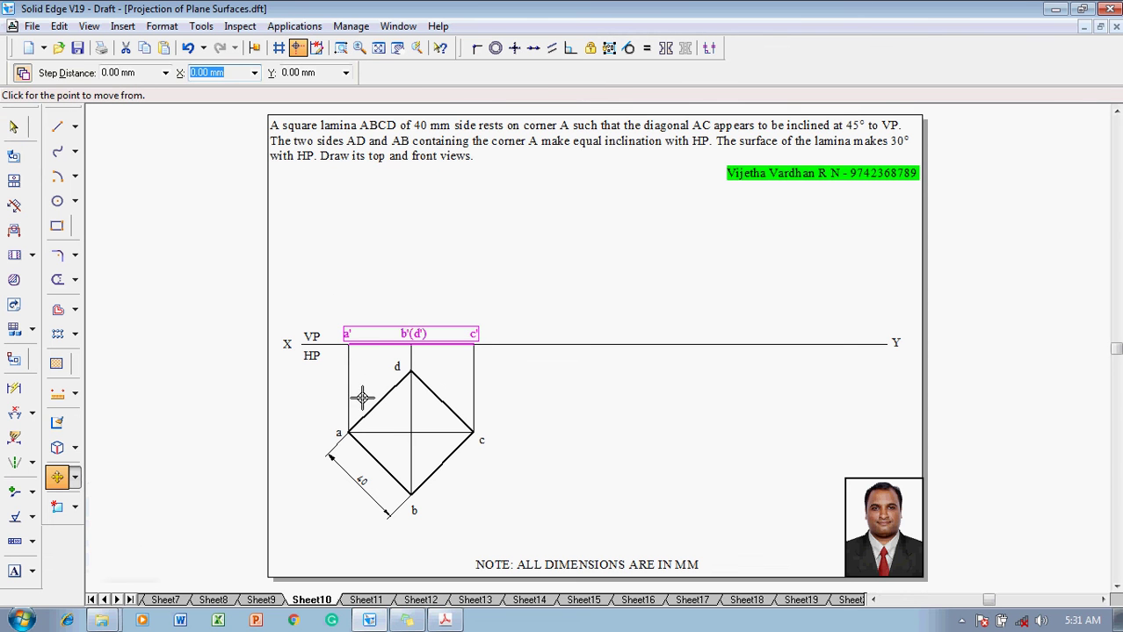
click(349, 341)
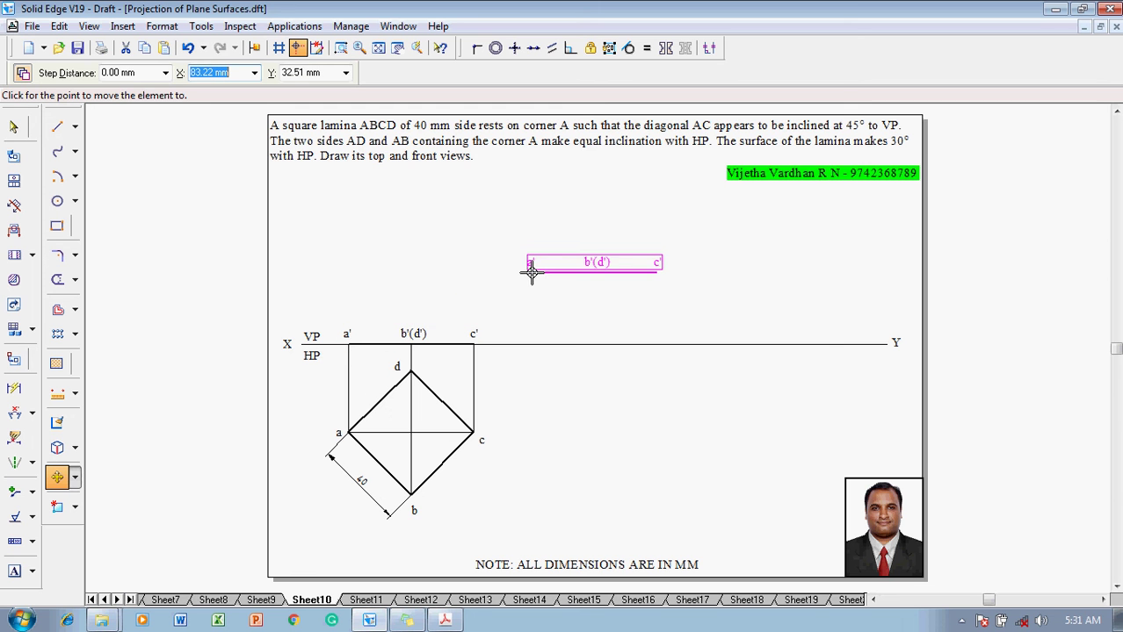
click(536, 341)
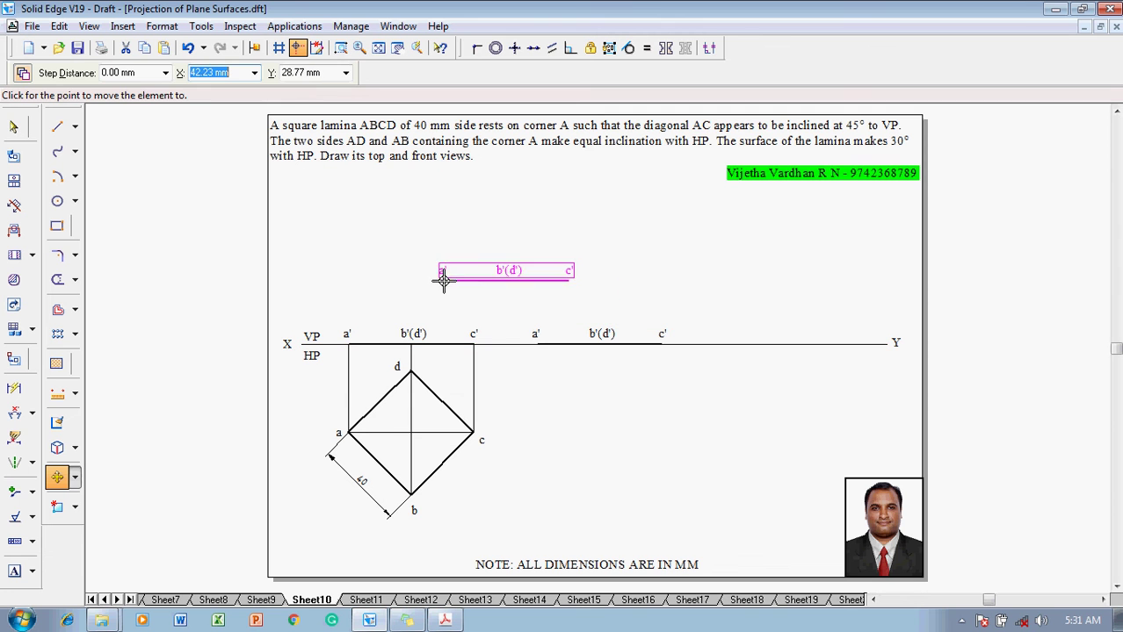
- Rotate the copy 30° about a' so it tilts above the XY line
click(75, 478)
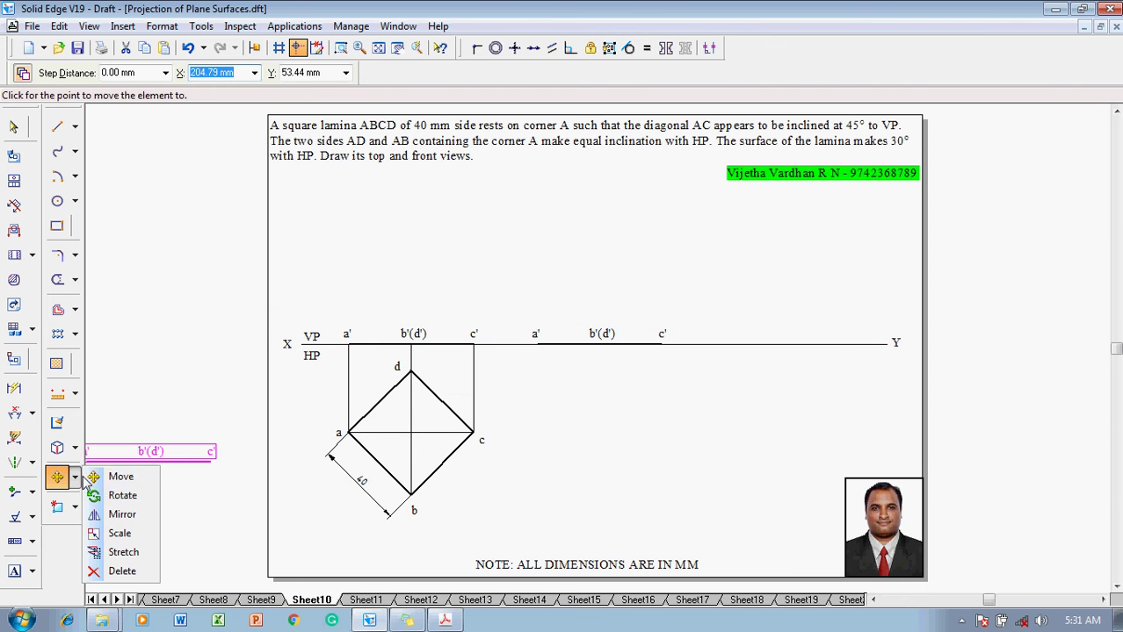
click(123, 494)
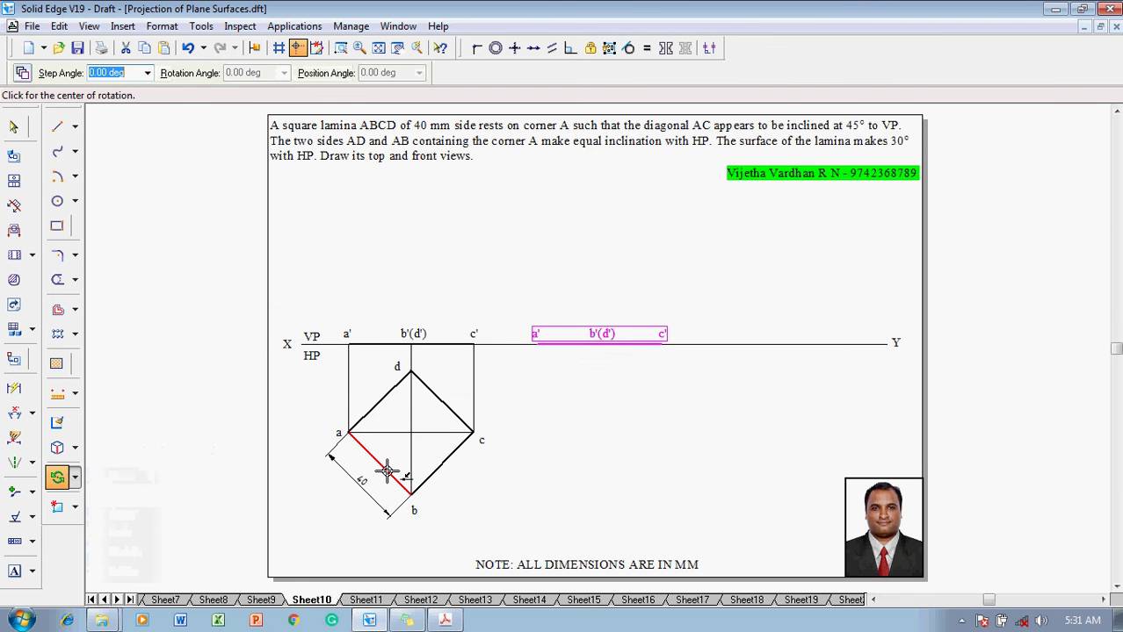
click(535, 343)
click(661, 340)
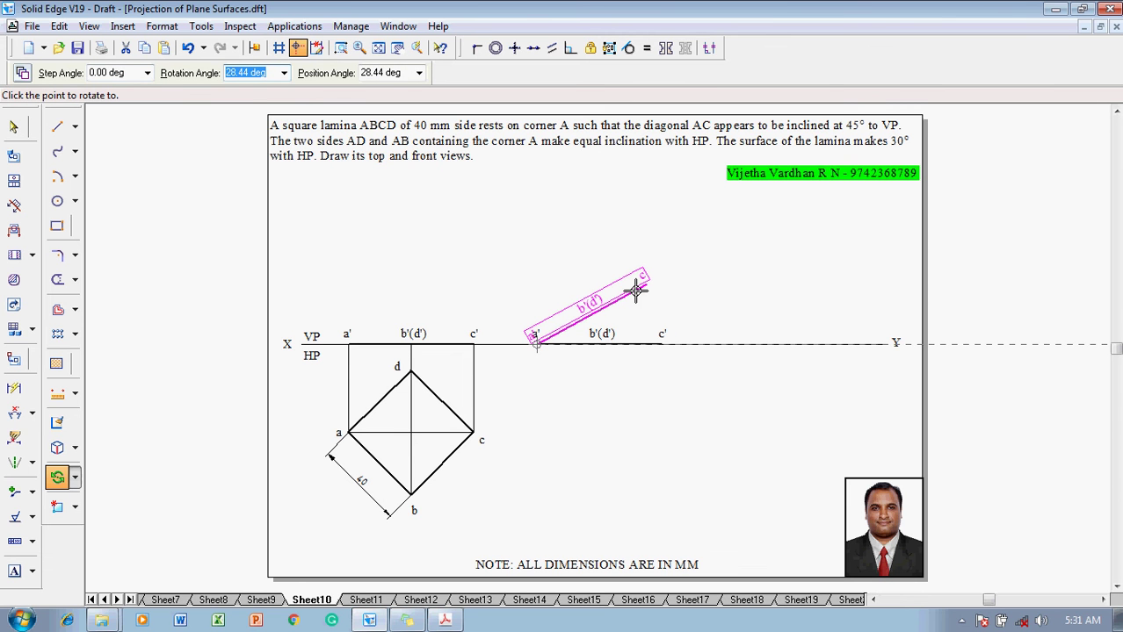
text(30)
key(Return)
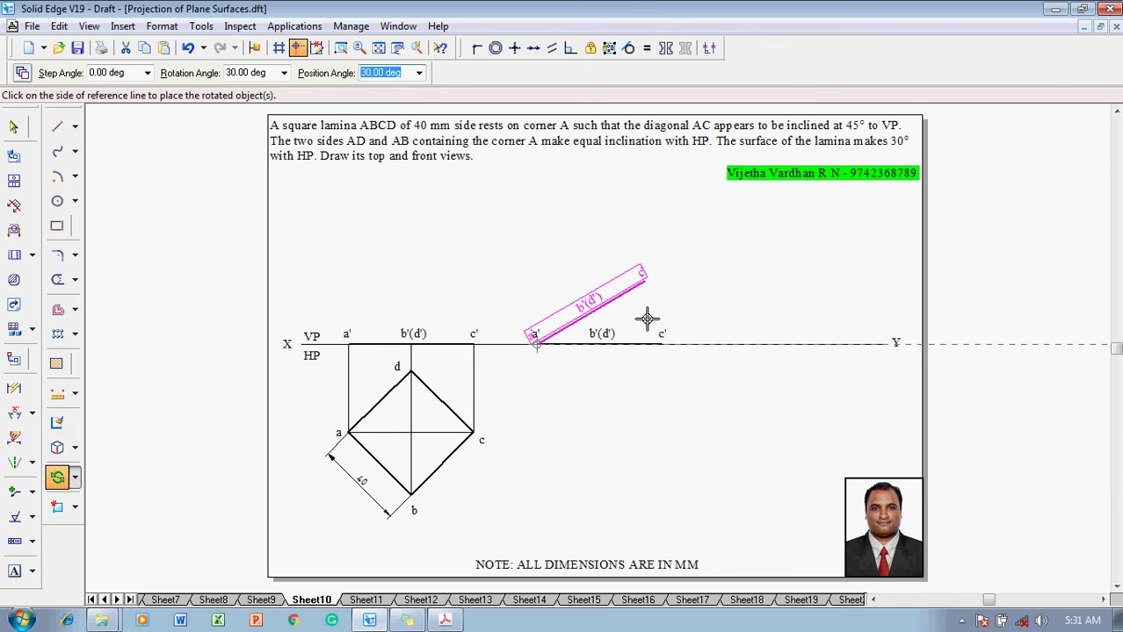
click(647, 319)
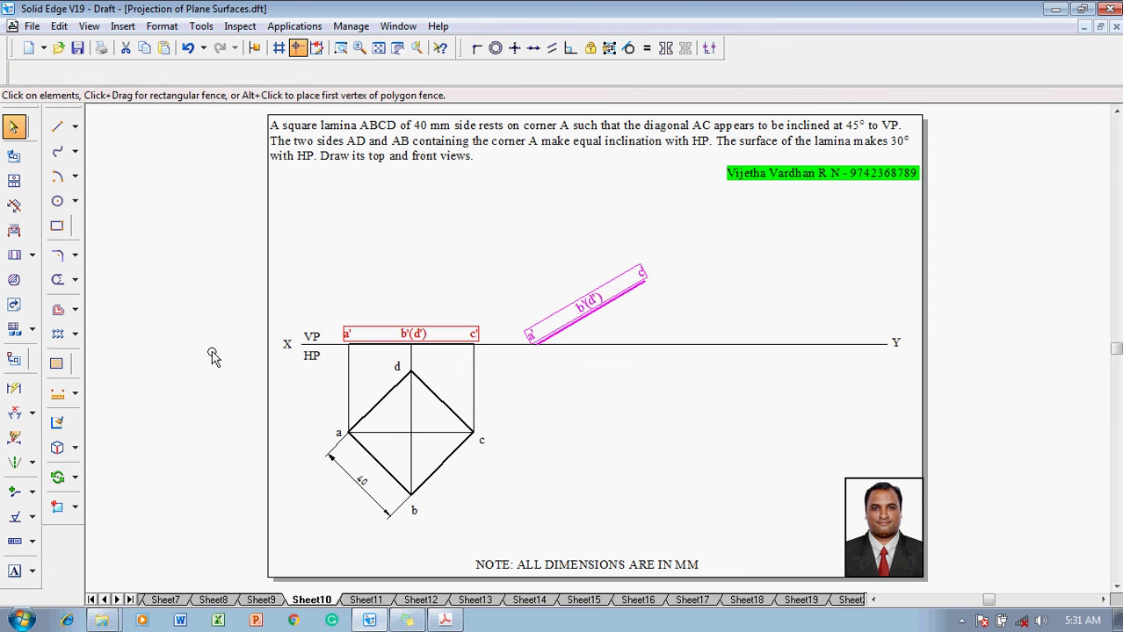
- Add a 30° angle dimension between the tilted line and XY
click(13, 413)
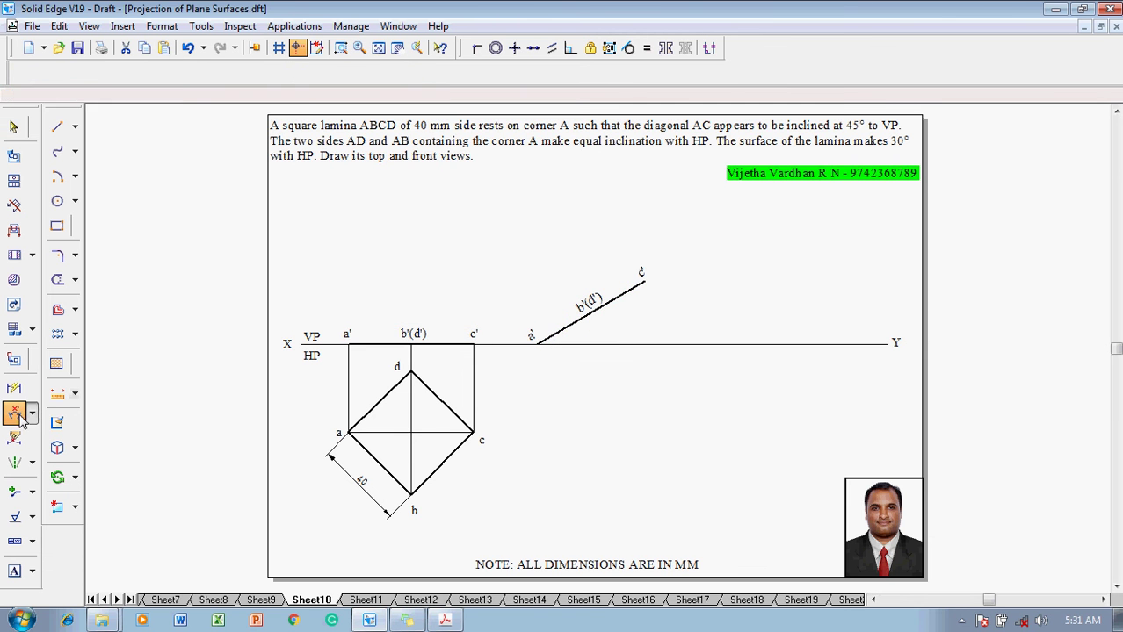
click(566, 331)
click(574, 344)
click(572, 336)
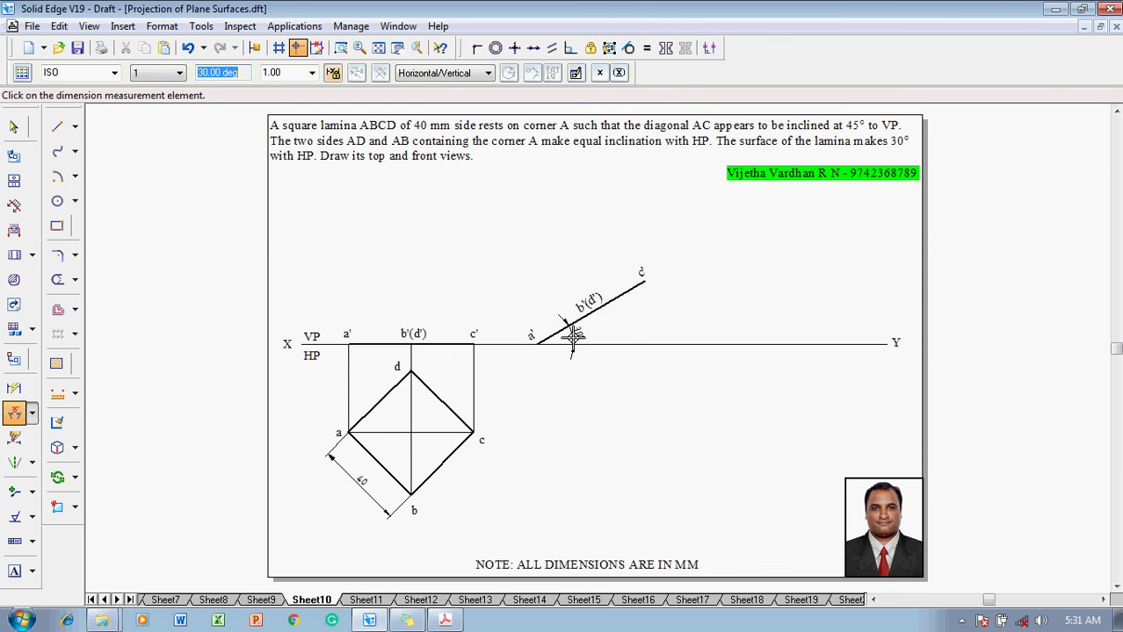
click(58, 129)
click(167, 73)
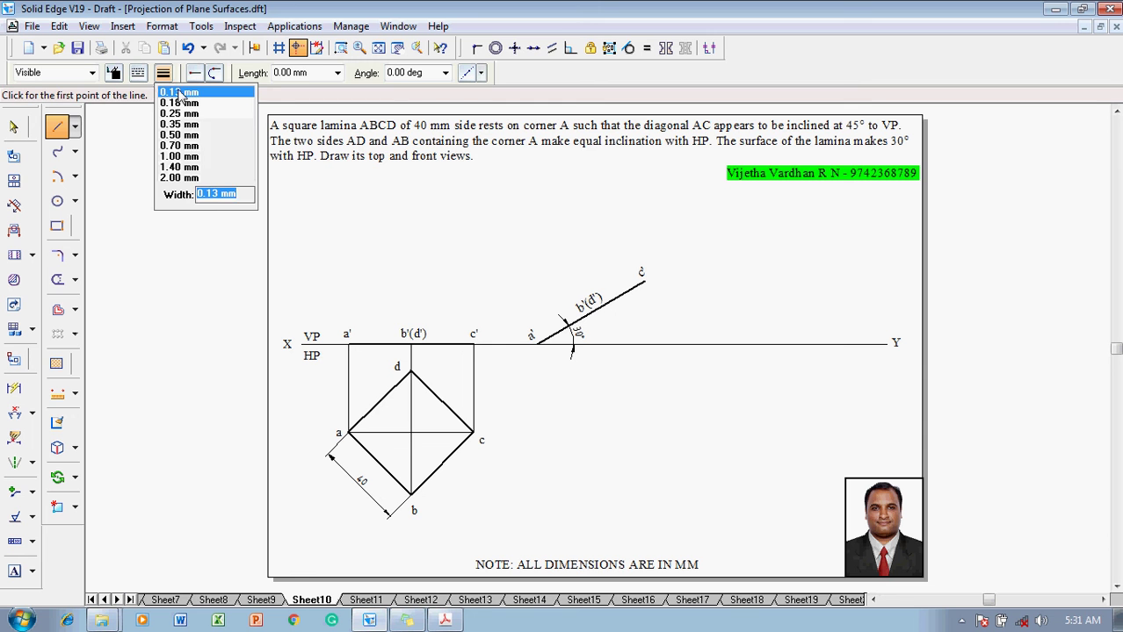
- Drop projectors from c' and a' down to the a–c level, joining c' across to c
click(176, 113)
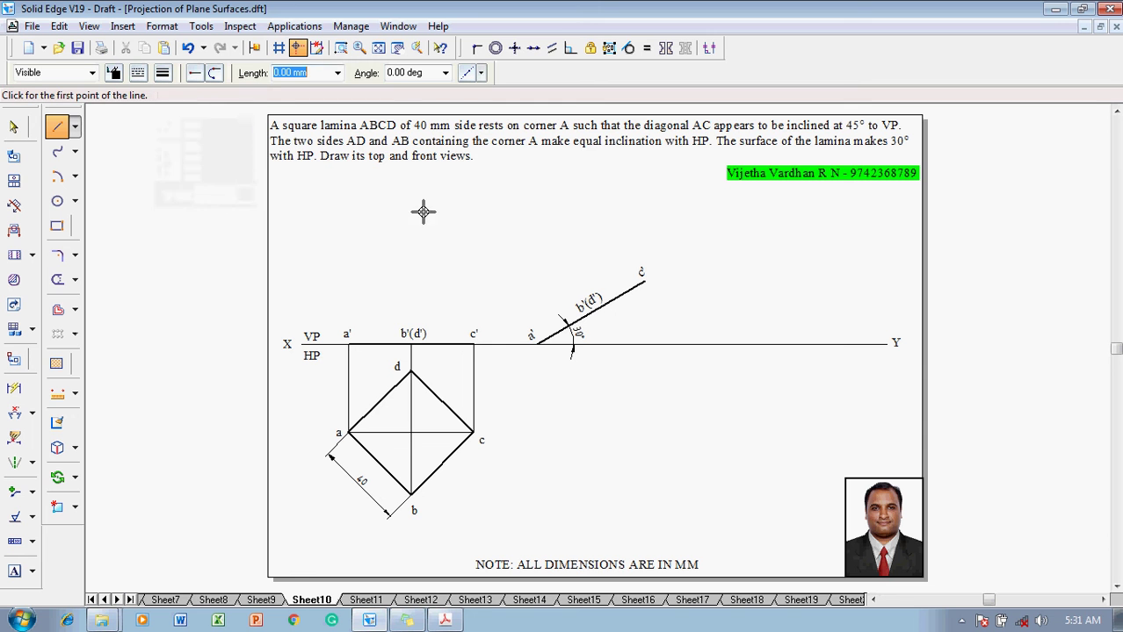
click(645, 280)
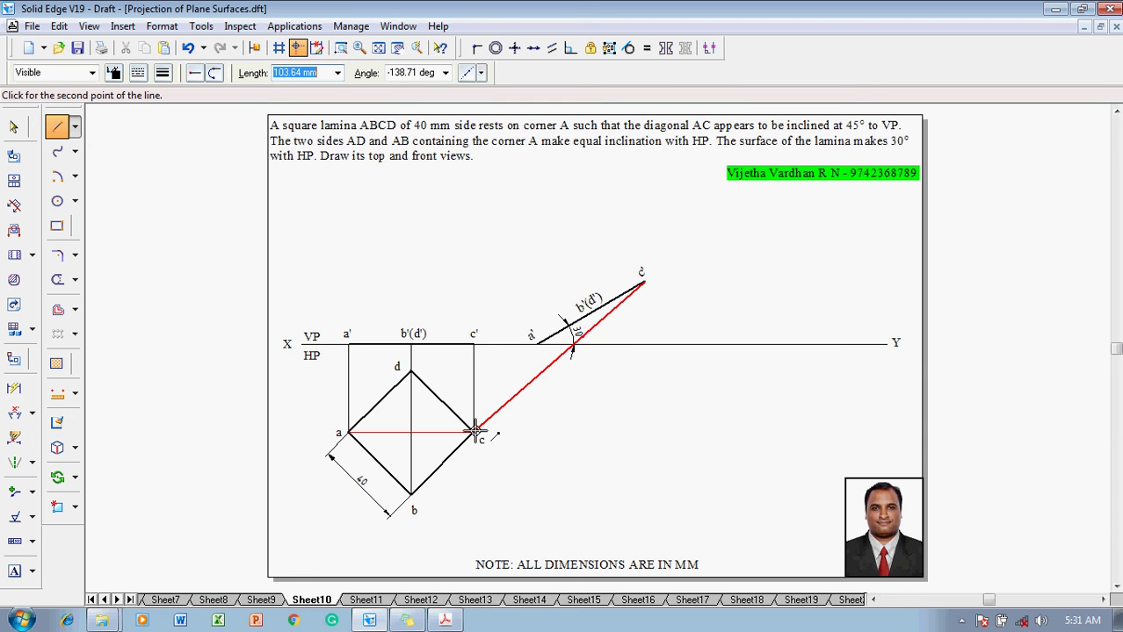
click(645, 432)
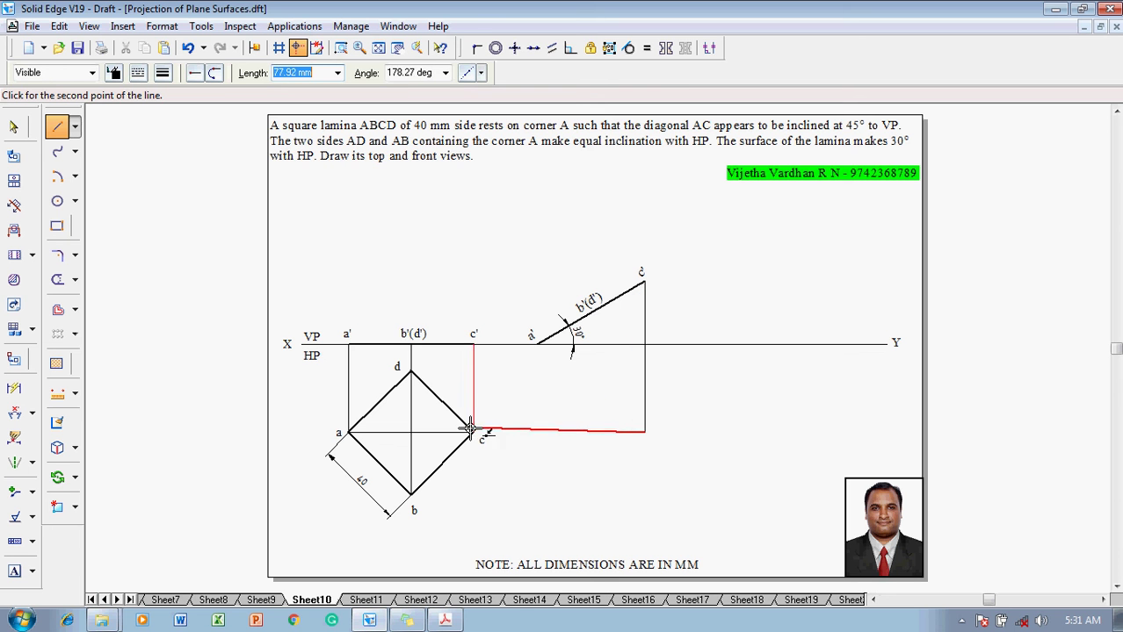
click(475, 432)
right_click(552, 384)
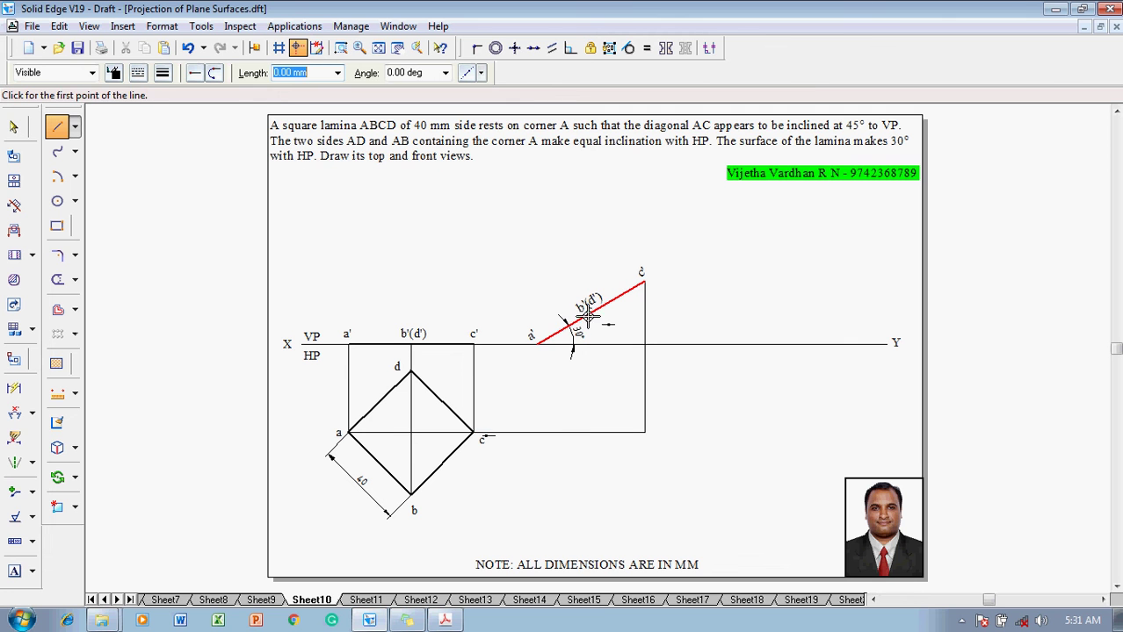
click(537, 344)
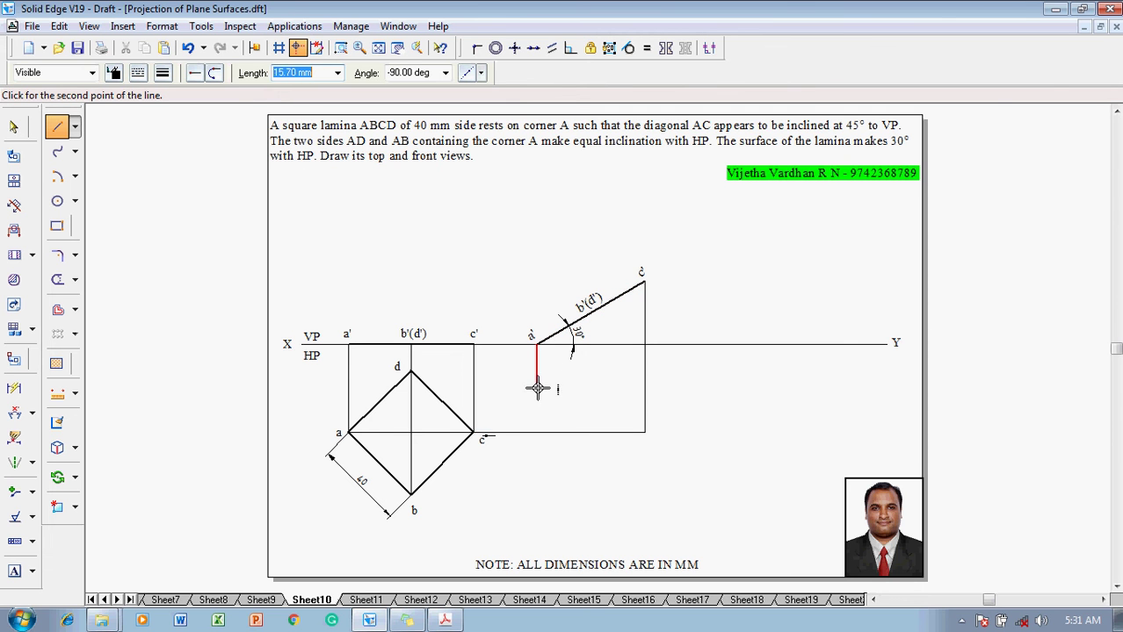
click(537, 432)
right_click(561, 409)
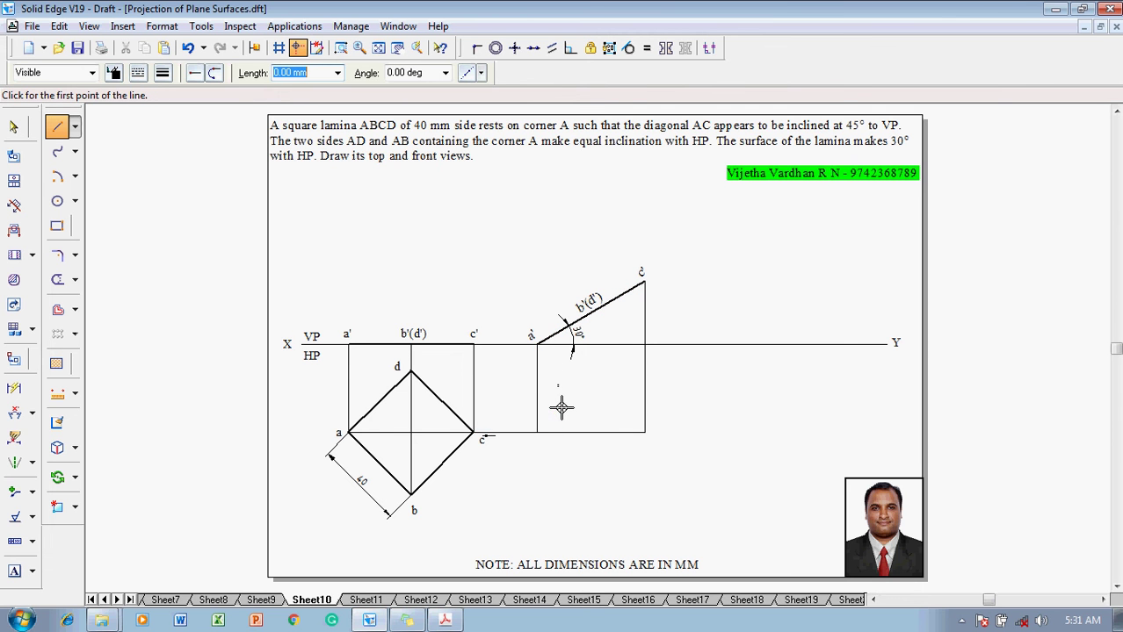
- Project b'(d') down to b's level and run a horizontal projector from d to meet it
click(592, 309)
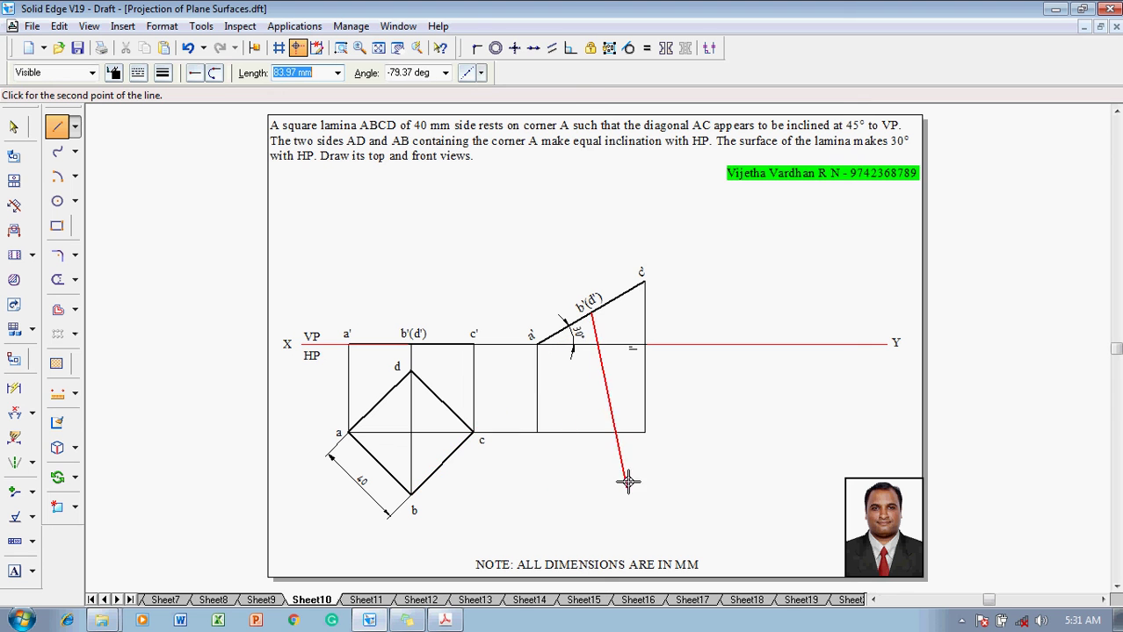
click(591, 496)
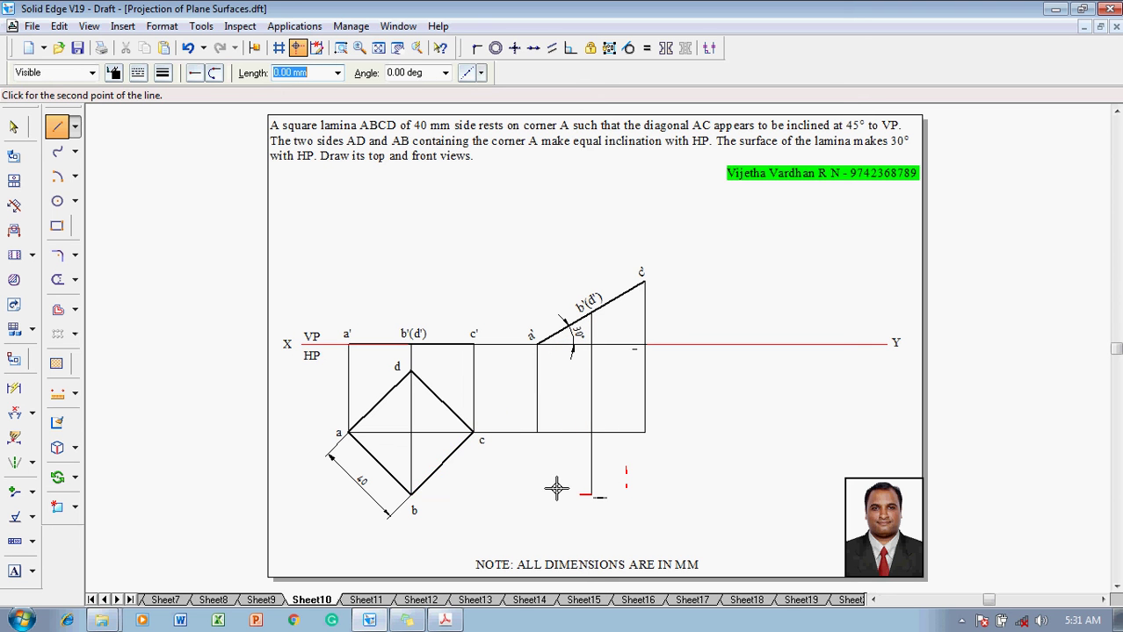
click(411, 495)
right_click(500, 441)
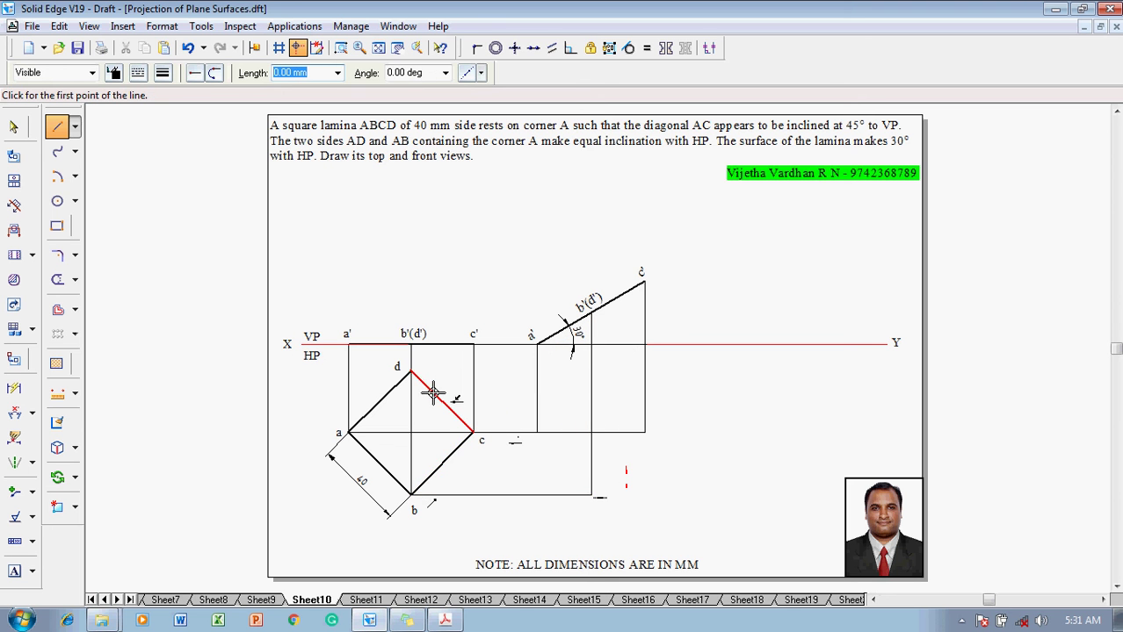
click(410, 371)
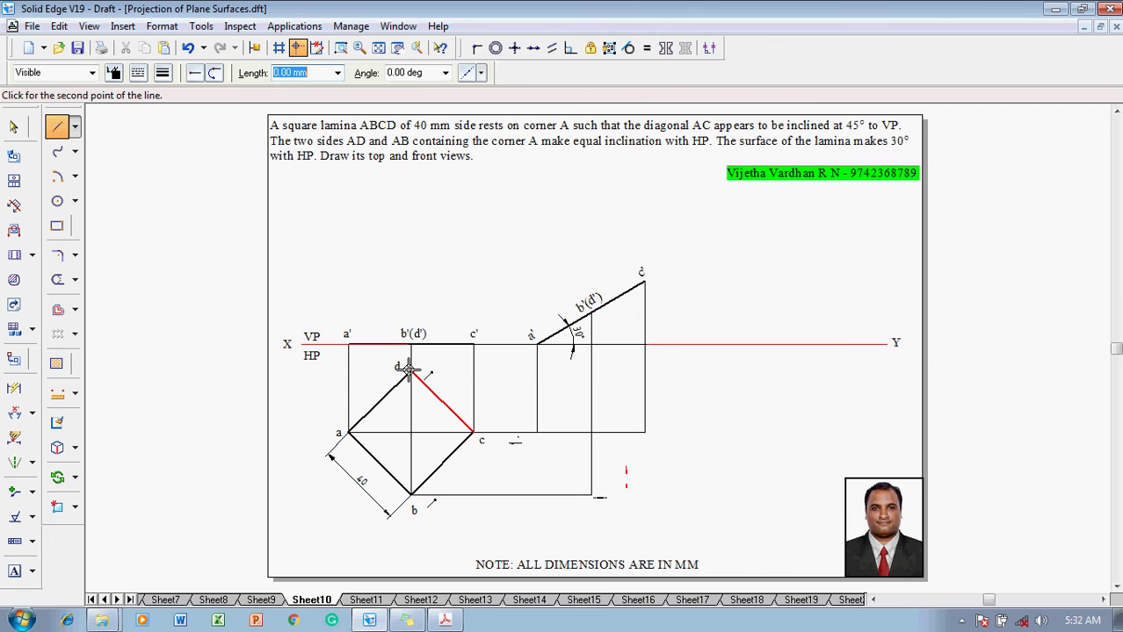
click(592, 371)
right_click(609, 360)
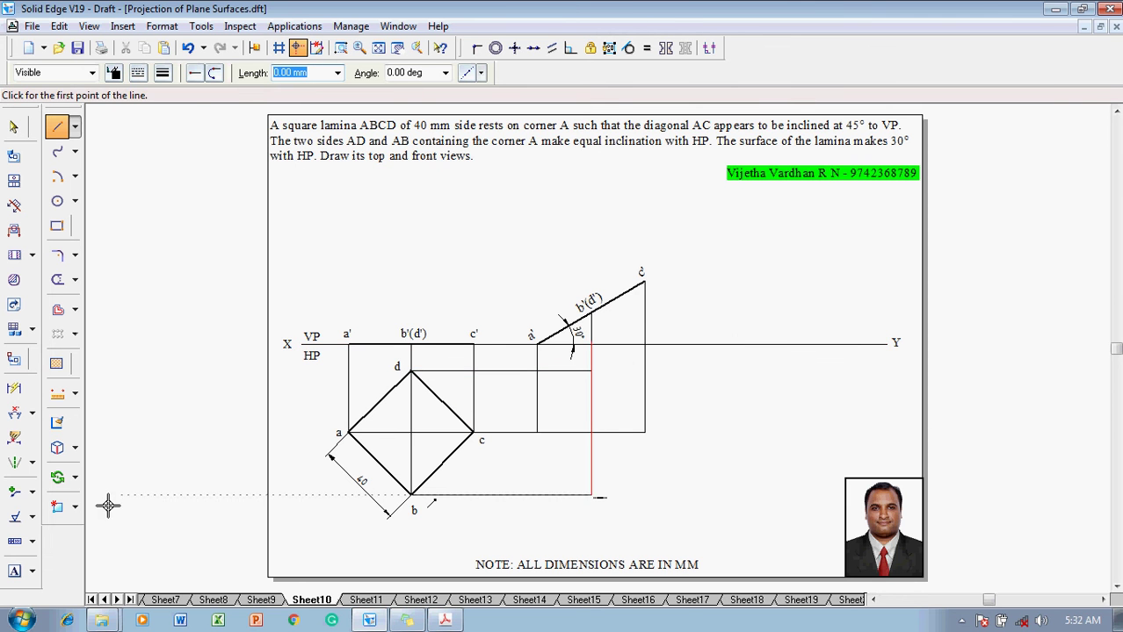
click(14, 572)
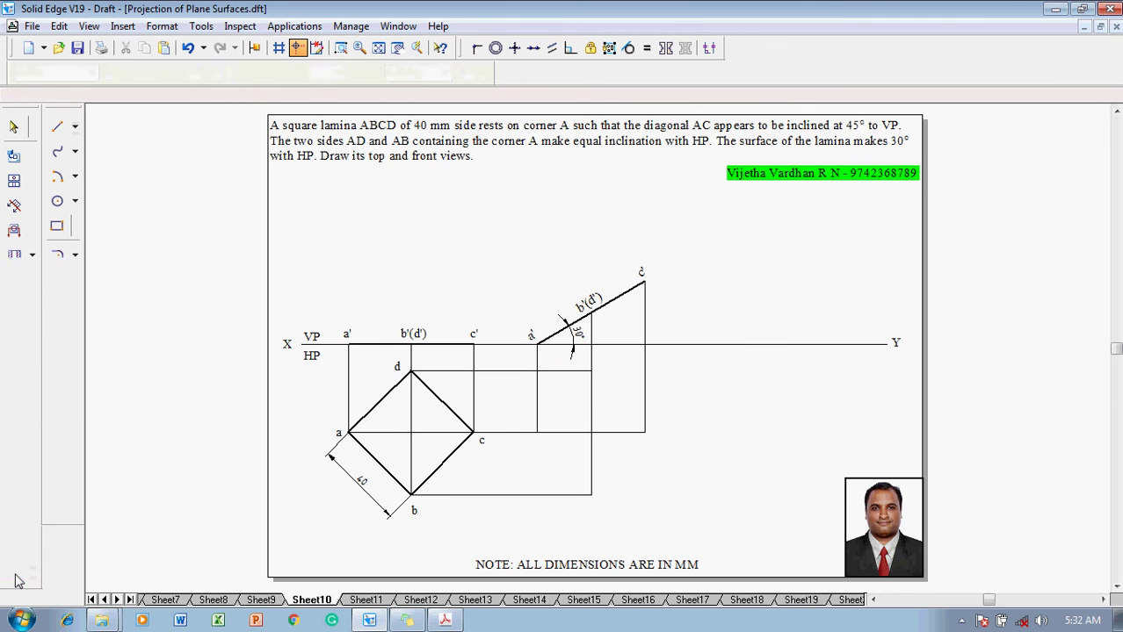
- Place the labels d and c at the new top view's projector intersections
click(597, 352)
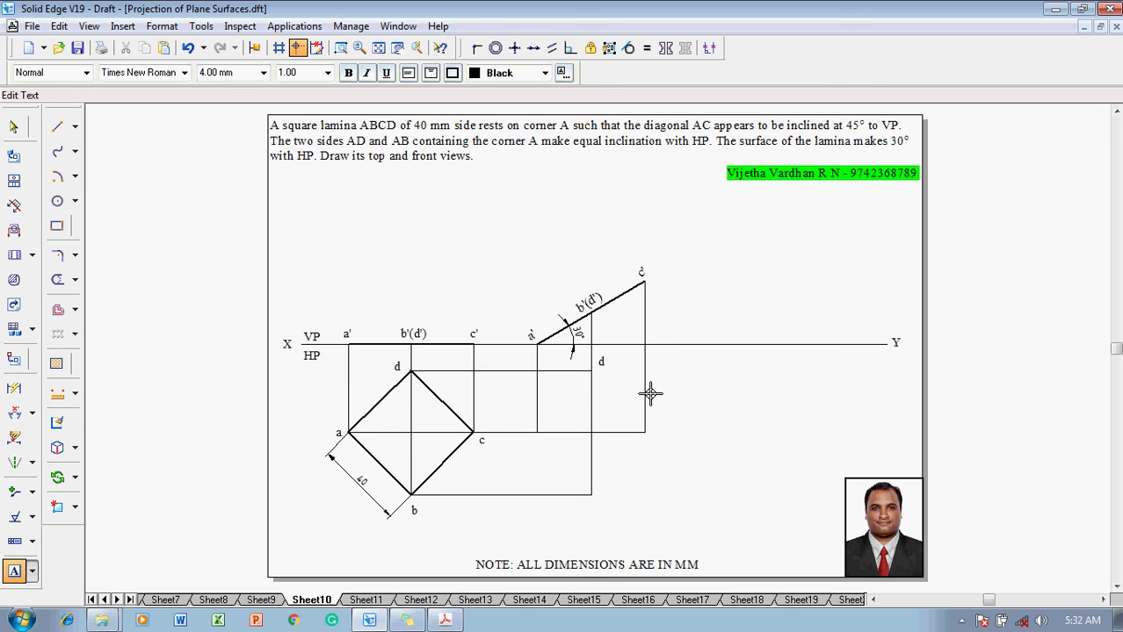
click(648, 427)
text(c)
click(57, 126)
click(162, 74)
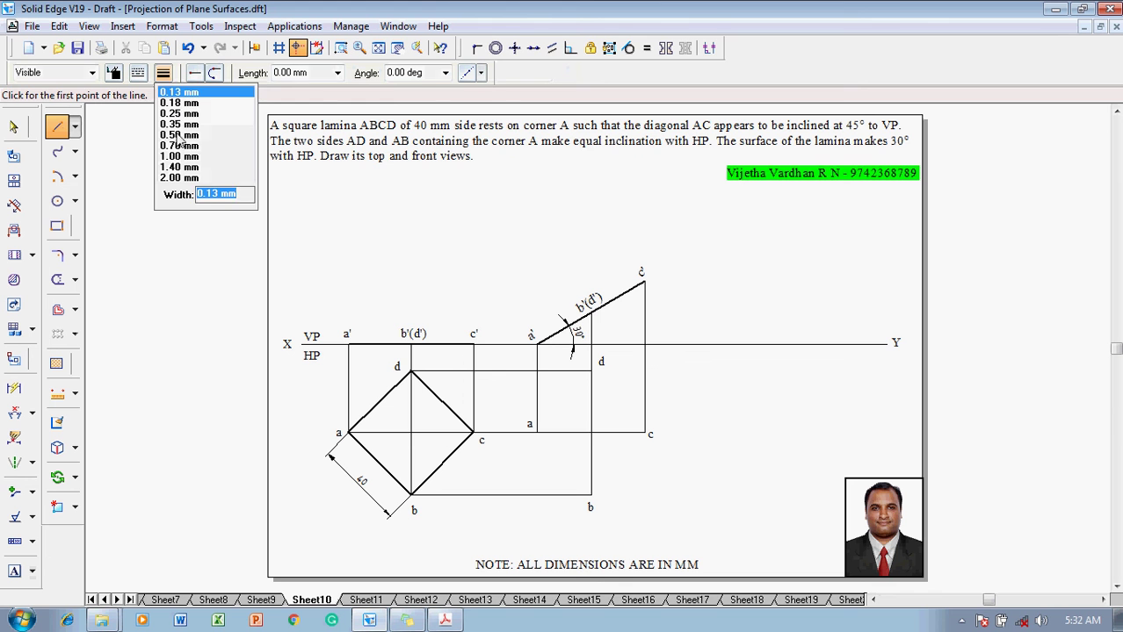
- Outline the new top view with 0.50 mm lines joining a, b, c, d and back to a
click(177, 135)
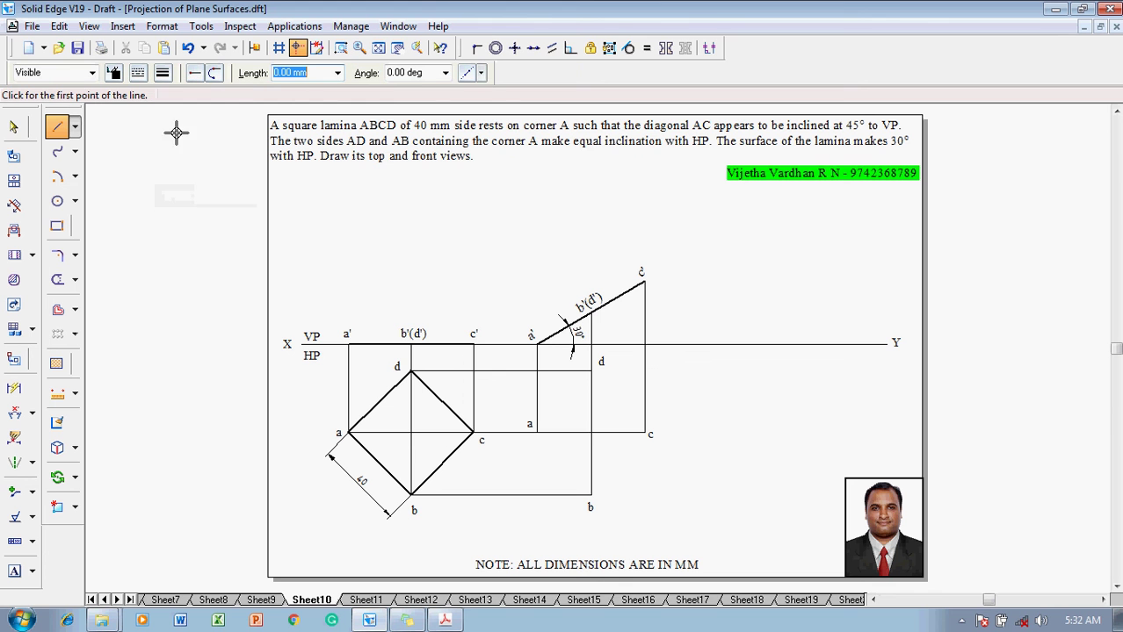
click(538, 433)
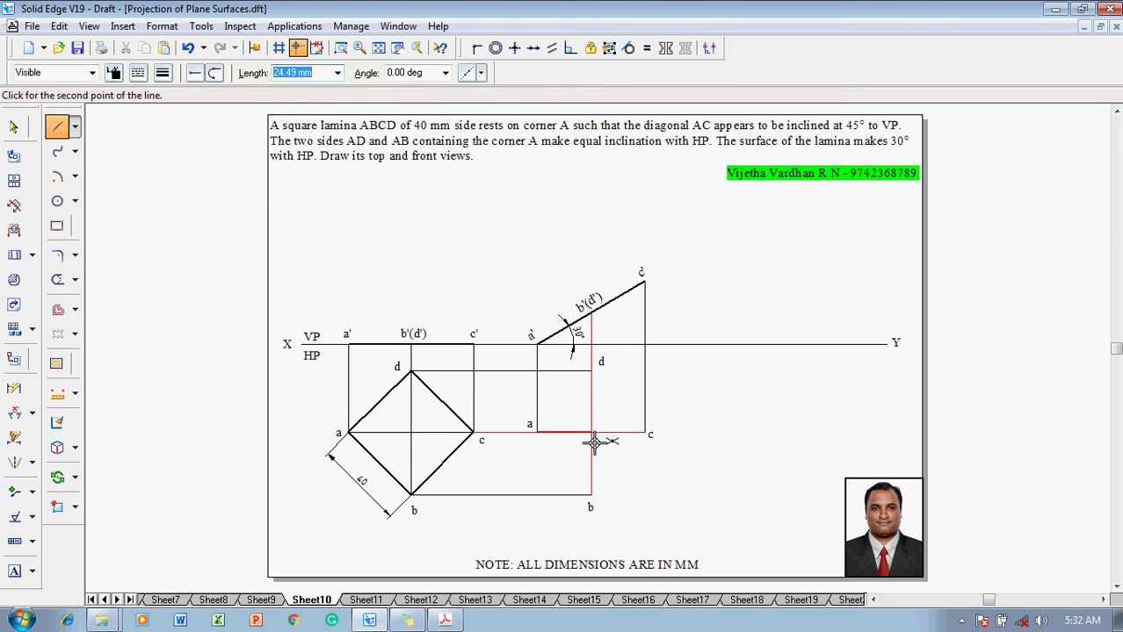
click(589, 495)
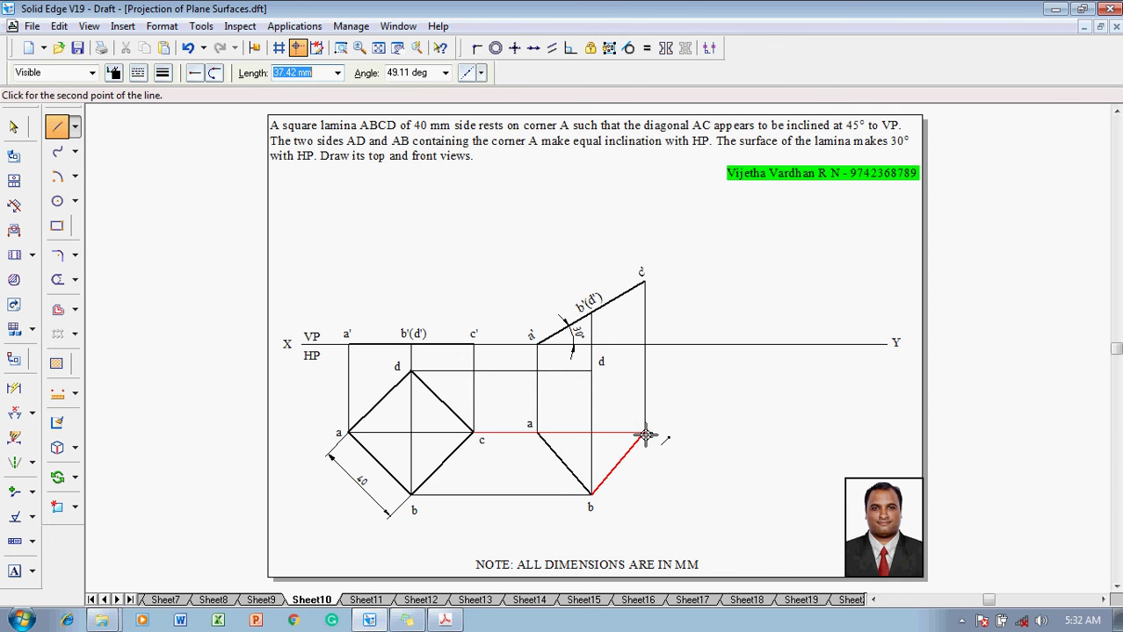
click(644, 433)
click(591, 373)
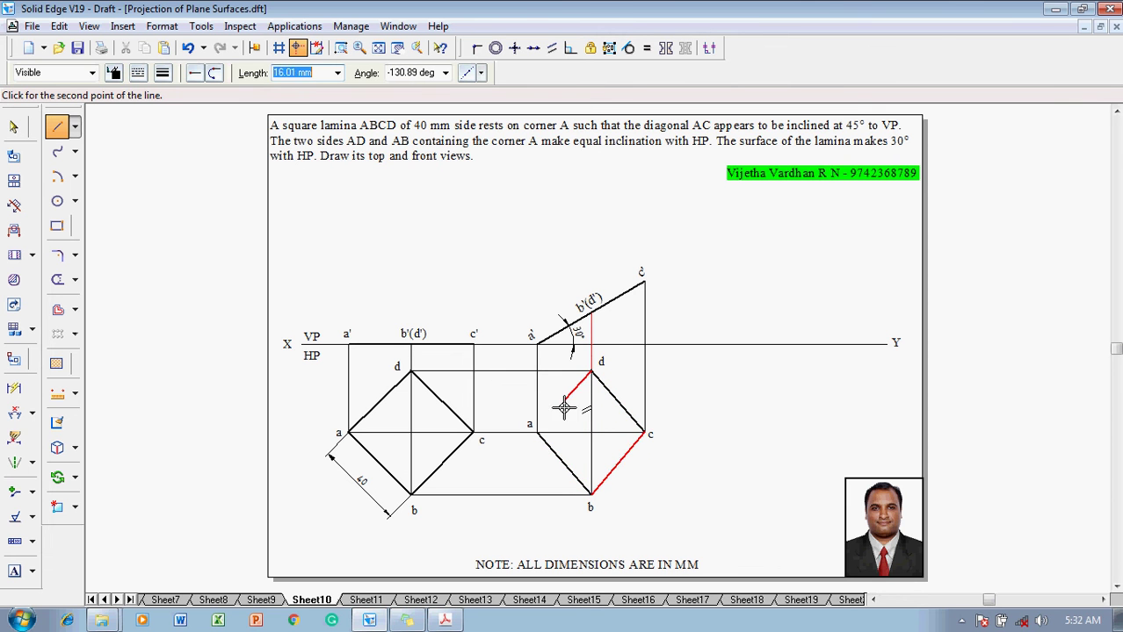
click(539, 434)
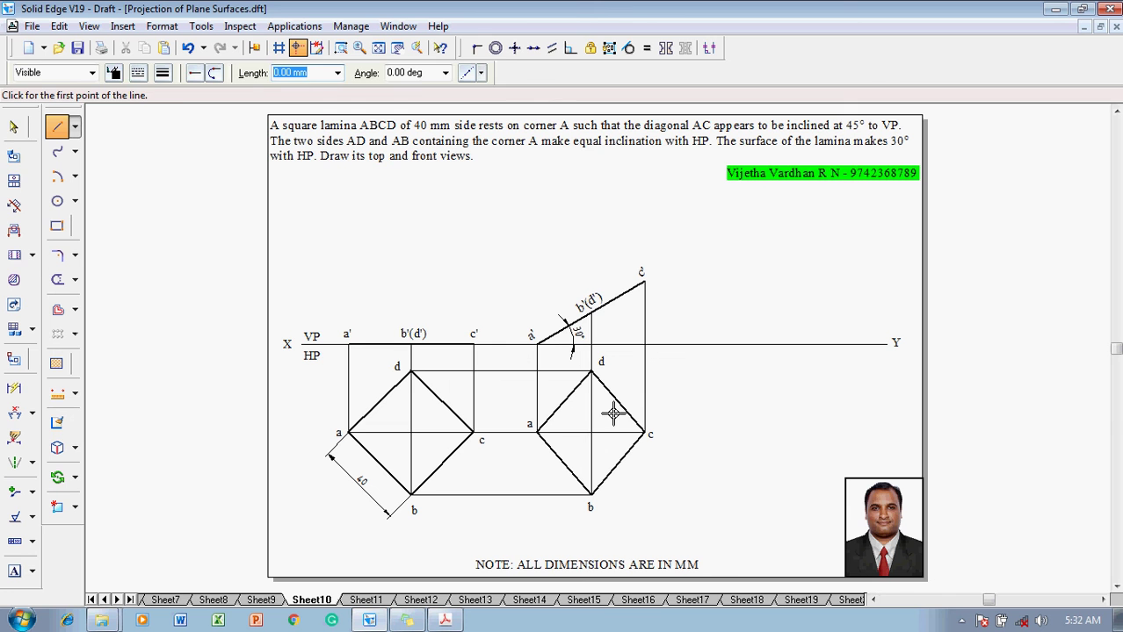
key(Escape)
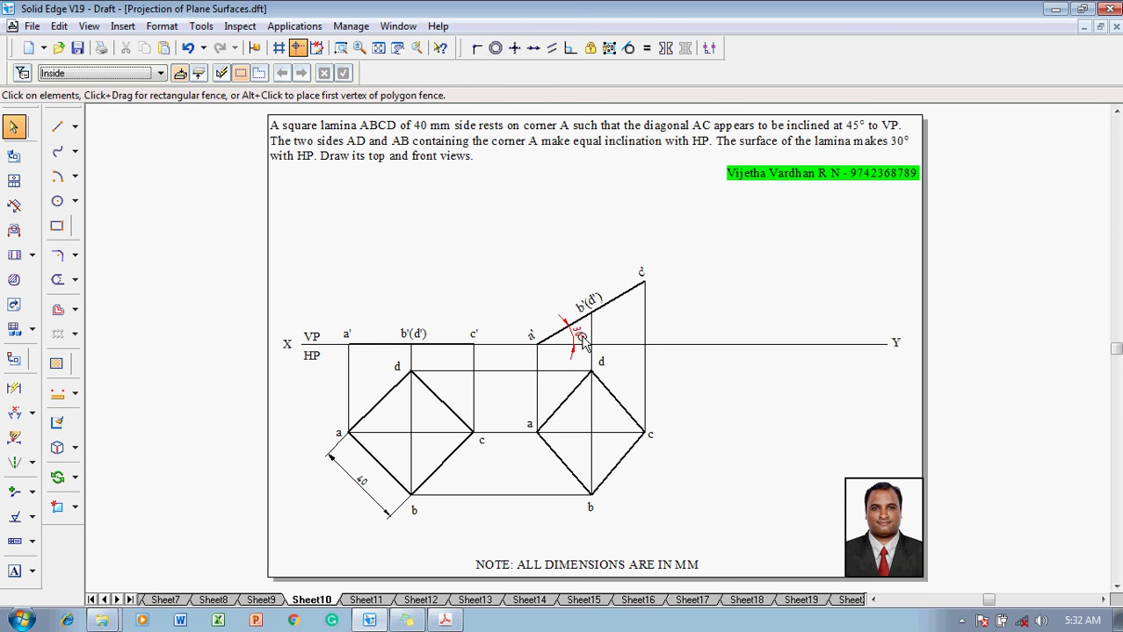
- Save the drawing, then draw a thin line slanting down-left from the XY line near Y
key(ctrl+s)
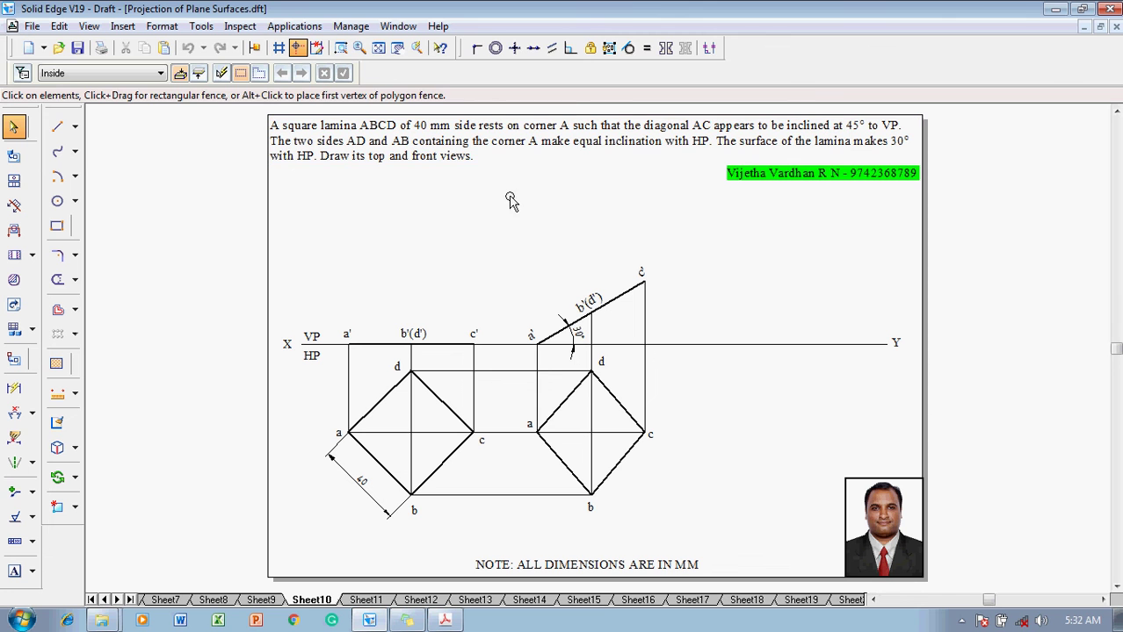
click(57, 126)
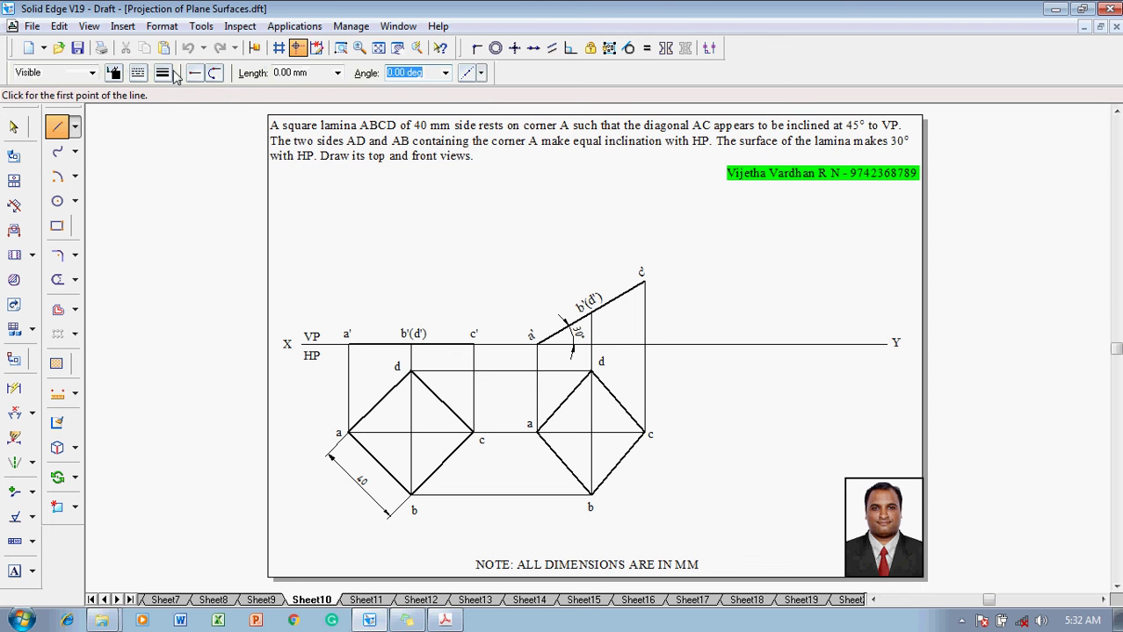
click(163, 72)
click(201, 133)
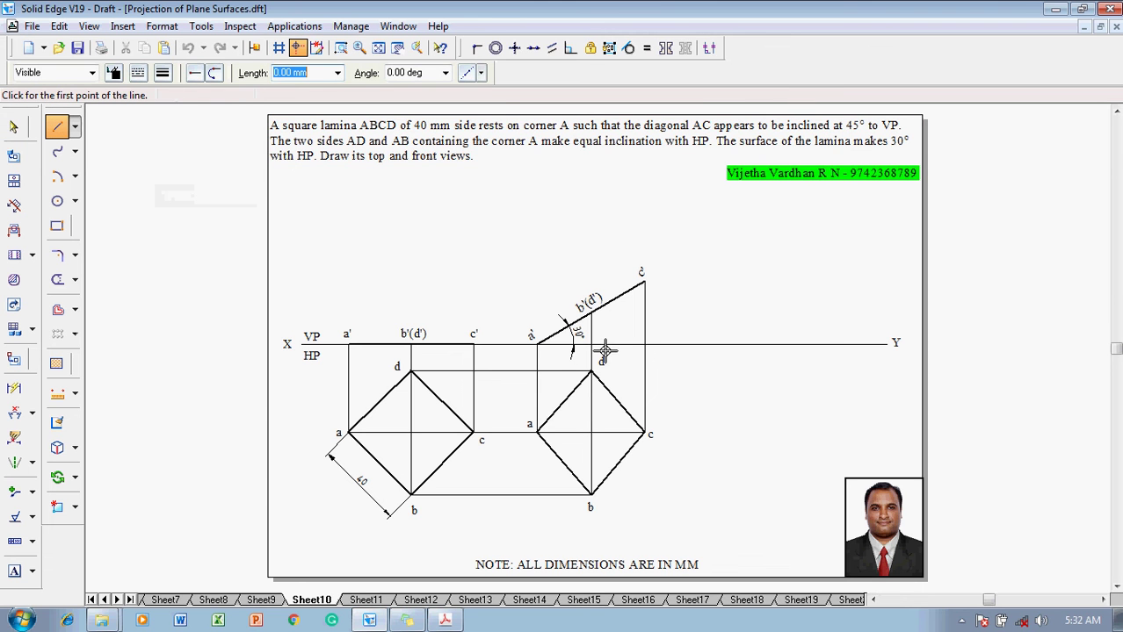
click(850, 347)
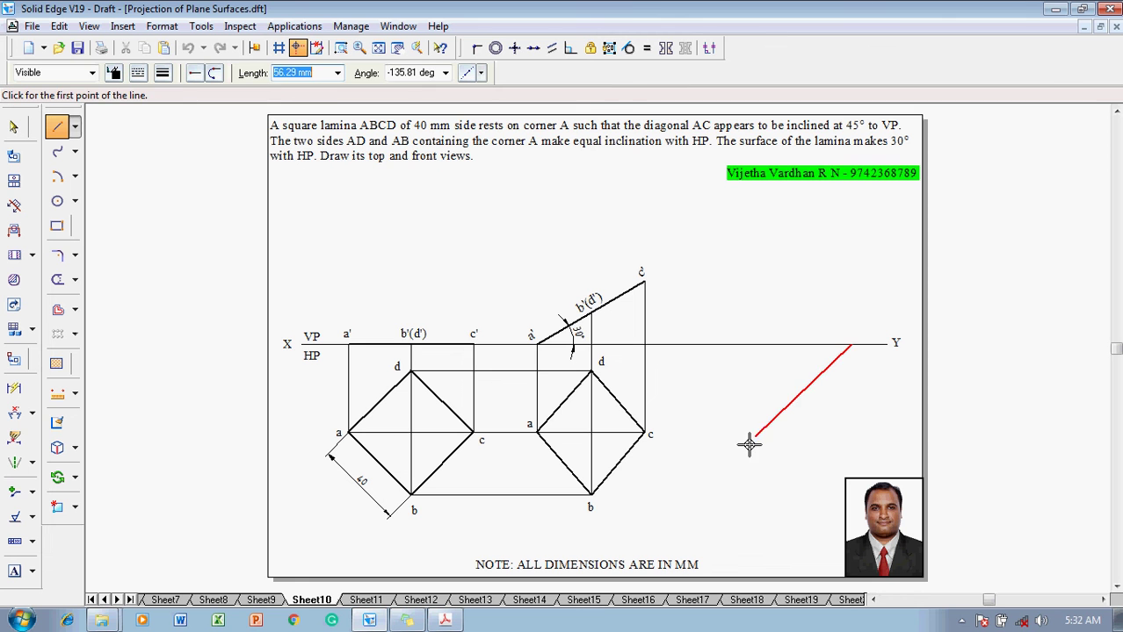
click(715, 484)
right_click(636, 366)
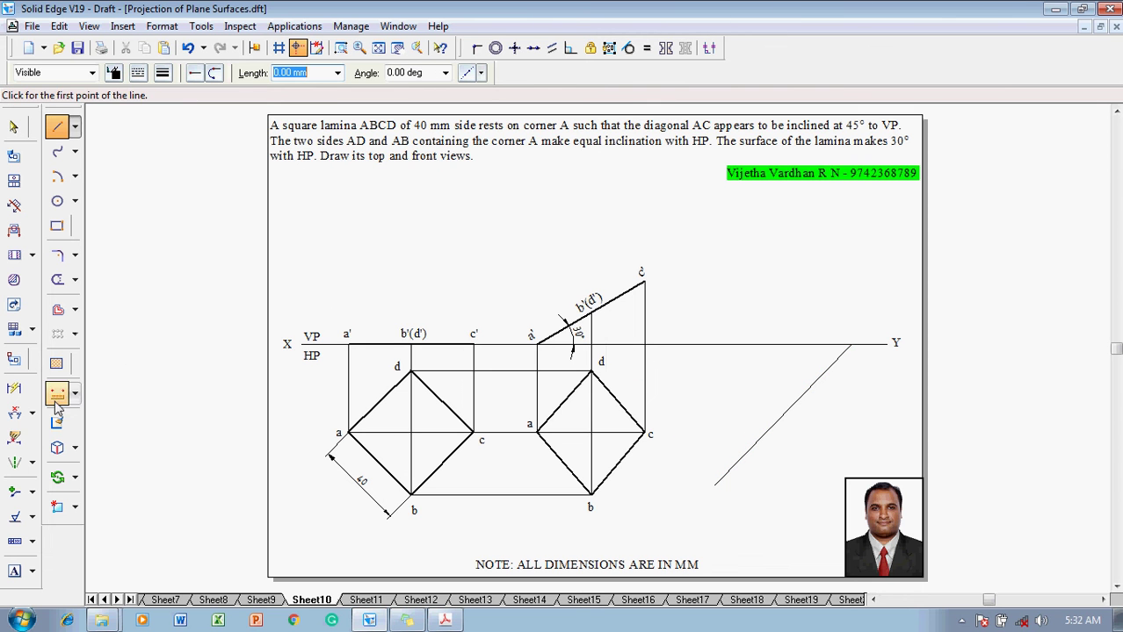
- Dimension the angle between the slanted line and the XY line, fixing it at 45°
click(14, 413)
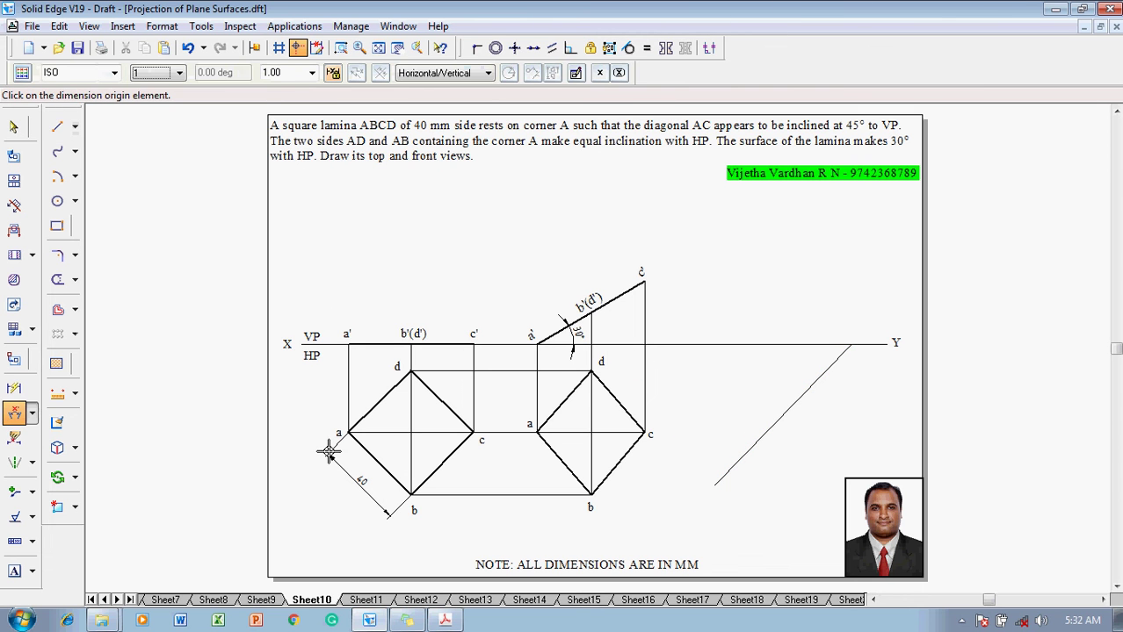
click(822, 374)
click(807, 345)
click(809, 367)
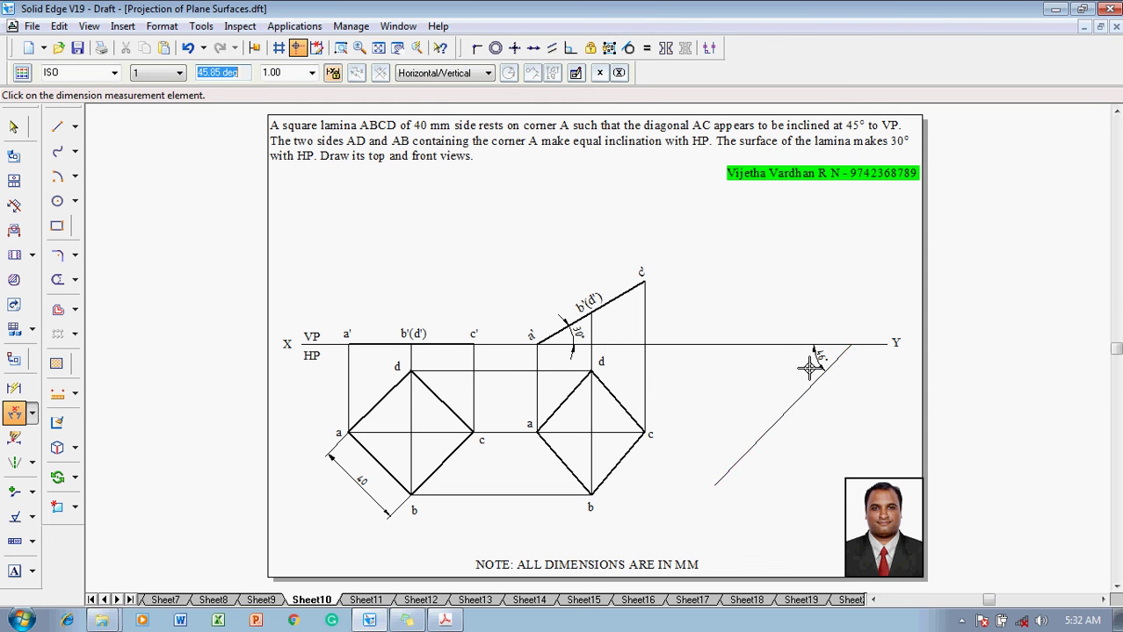
text(45)
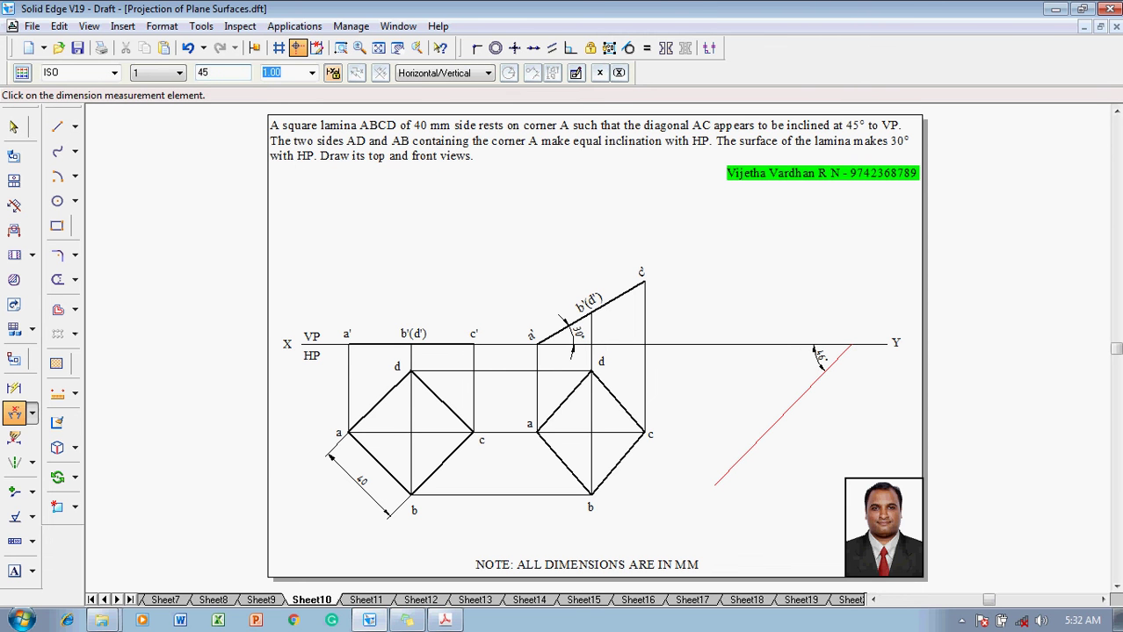
key(Return)
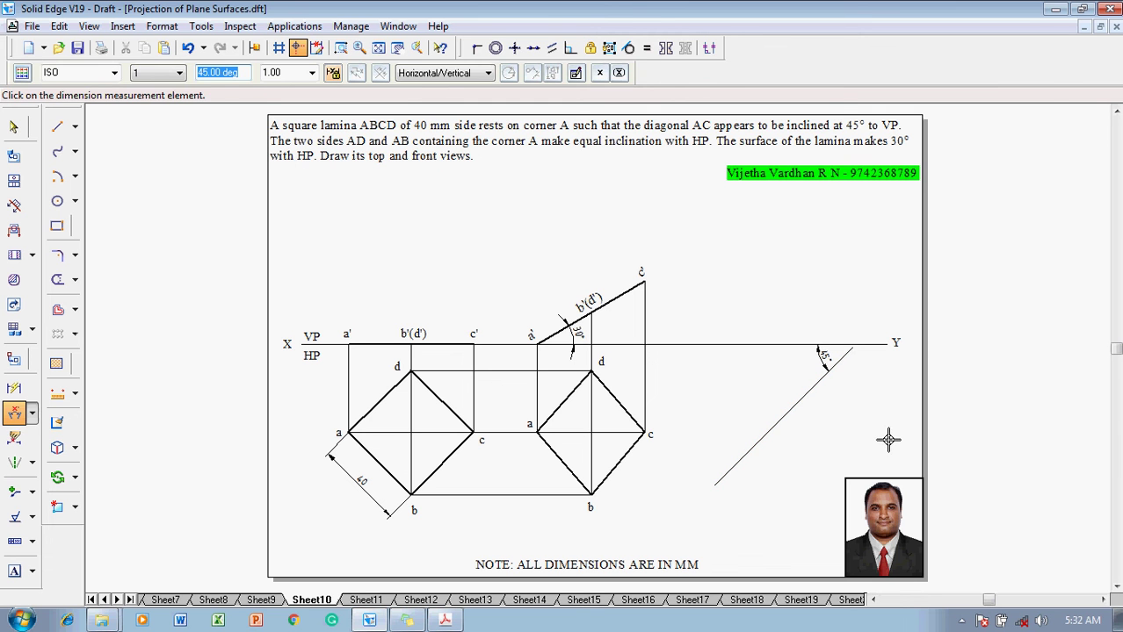
key(Escape)
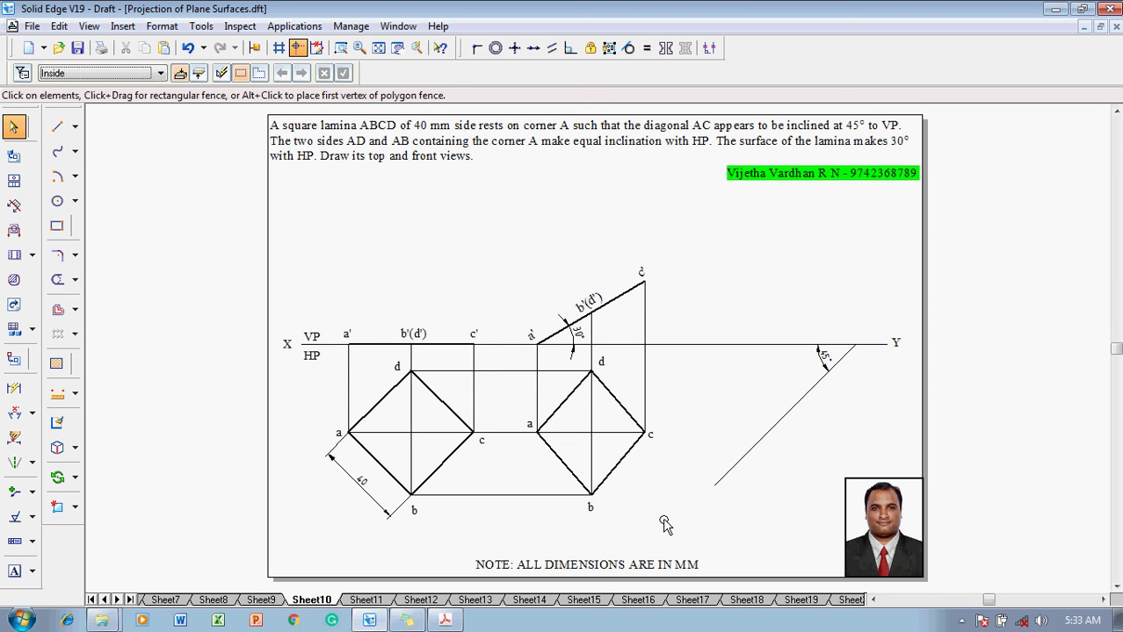
- Fence-select the new top view square and move it to the right, near Y
drag(639, 508, 514, 349)
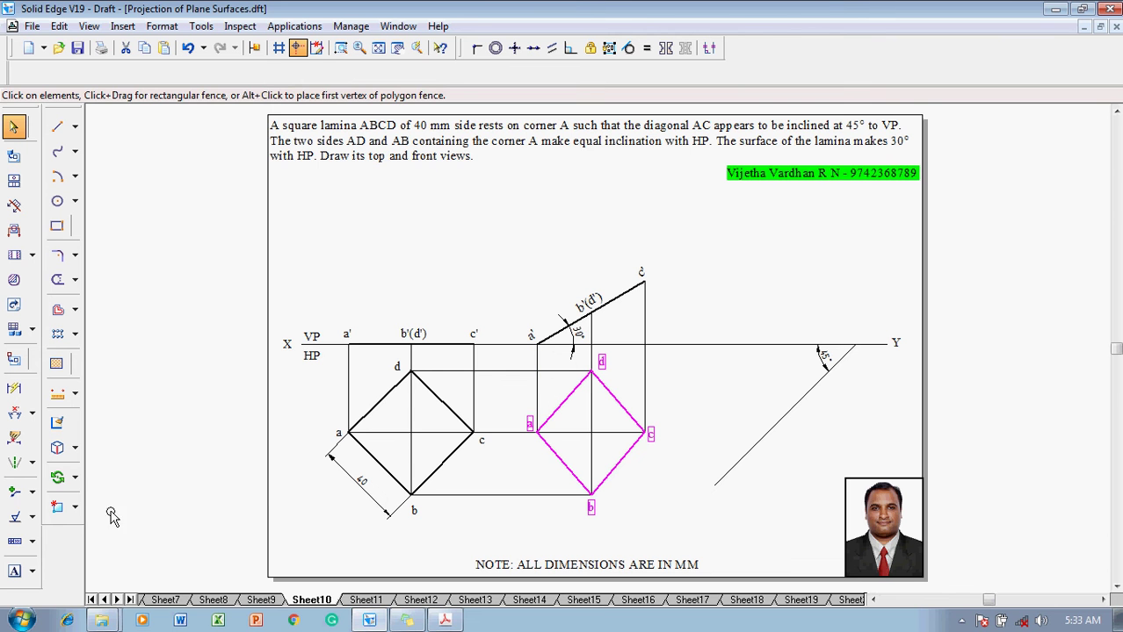
click(75, 477)
click(97, 474)
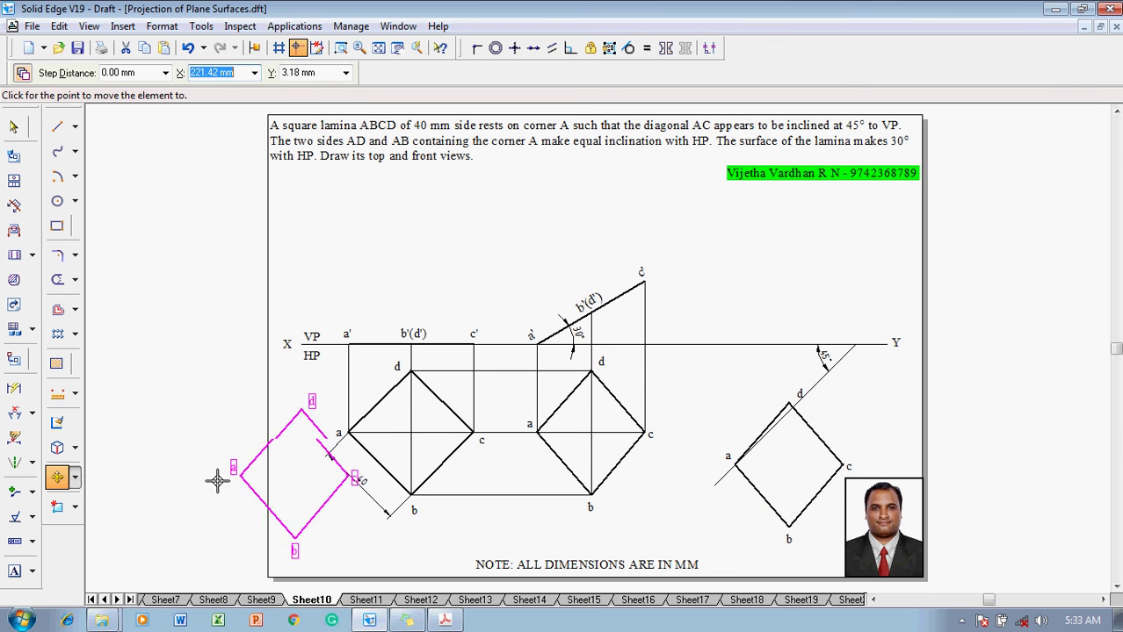
- Rotate the square about corner a, from c onto the 45° line
click(75, 479)
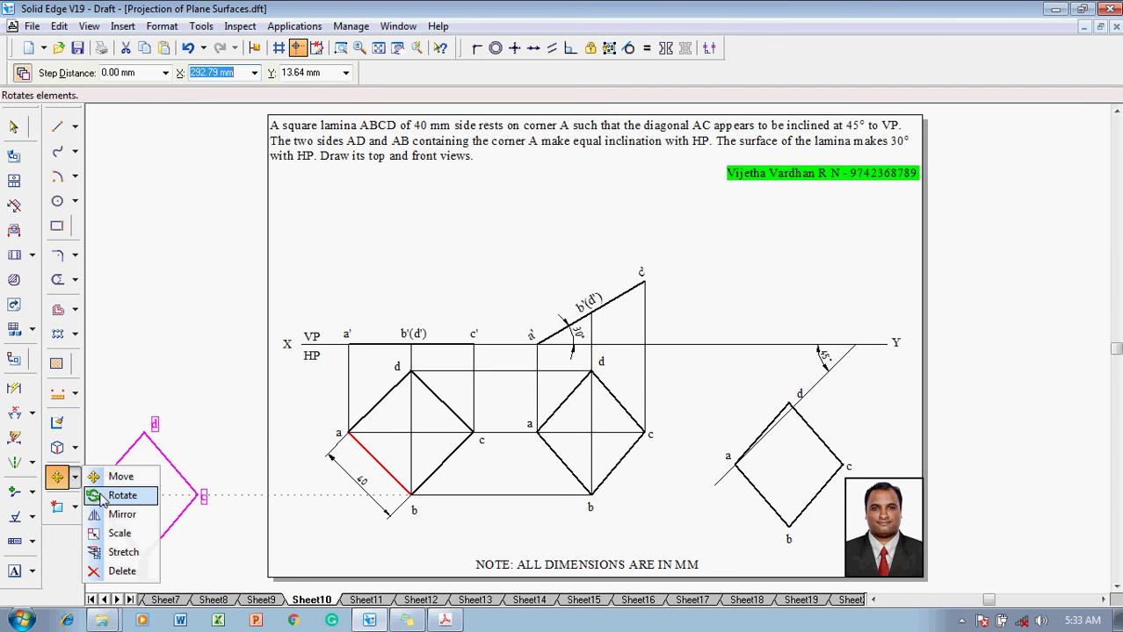
click(114, 493)
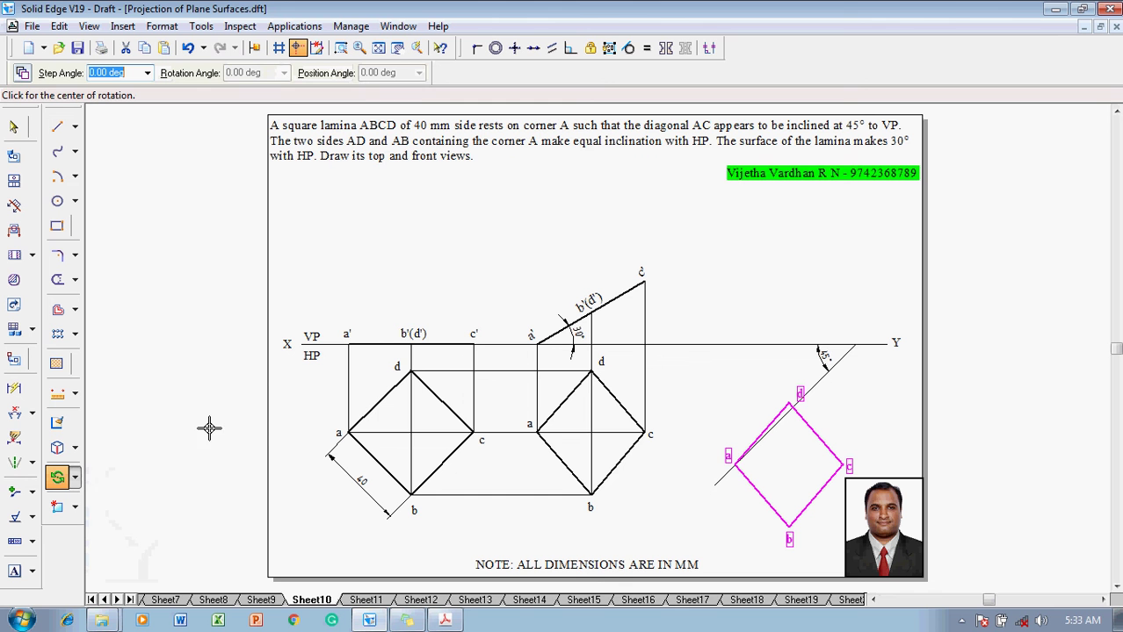
click(735, 463)
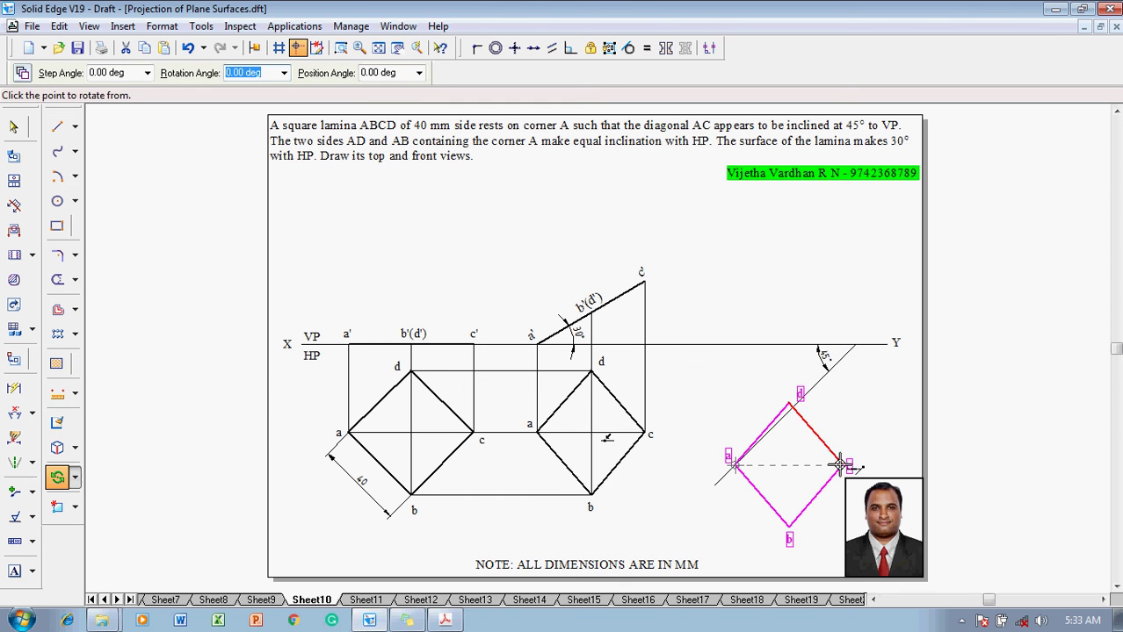
click(843, 466)
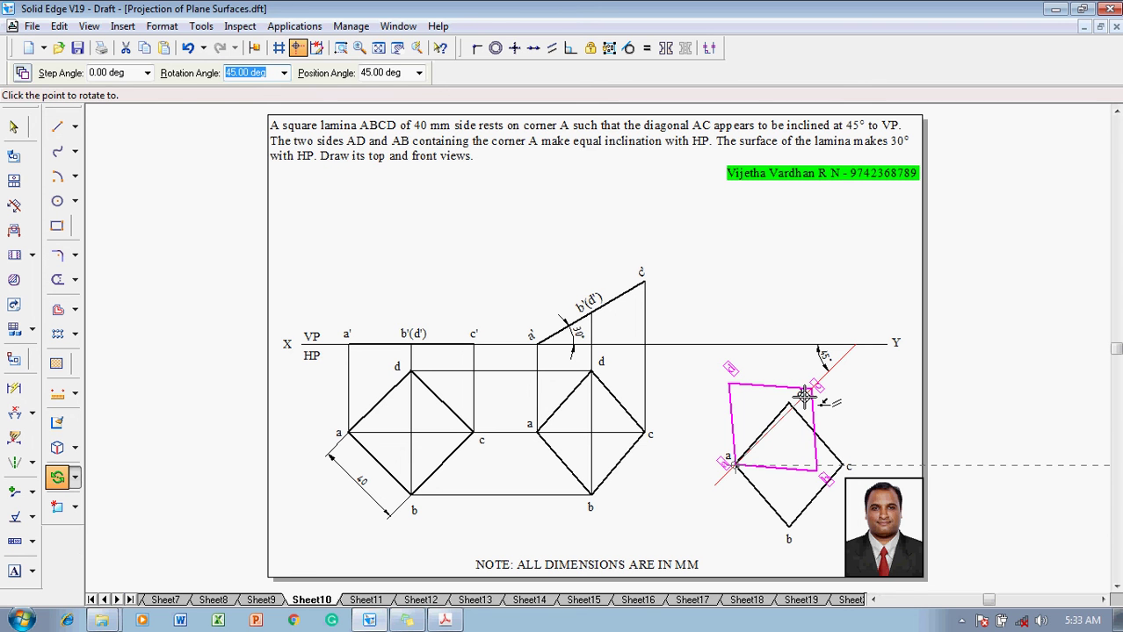
click(804, 396)
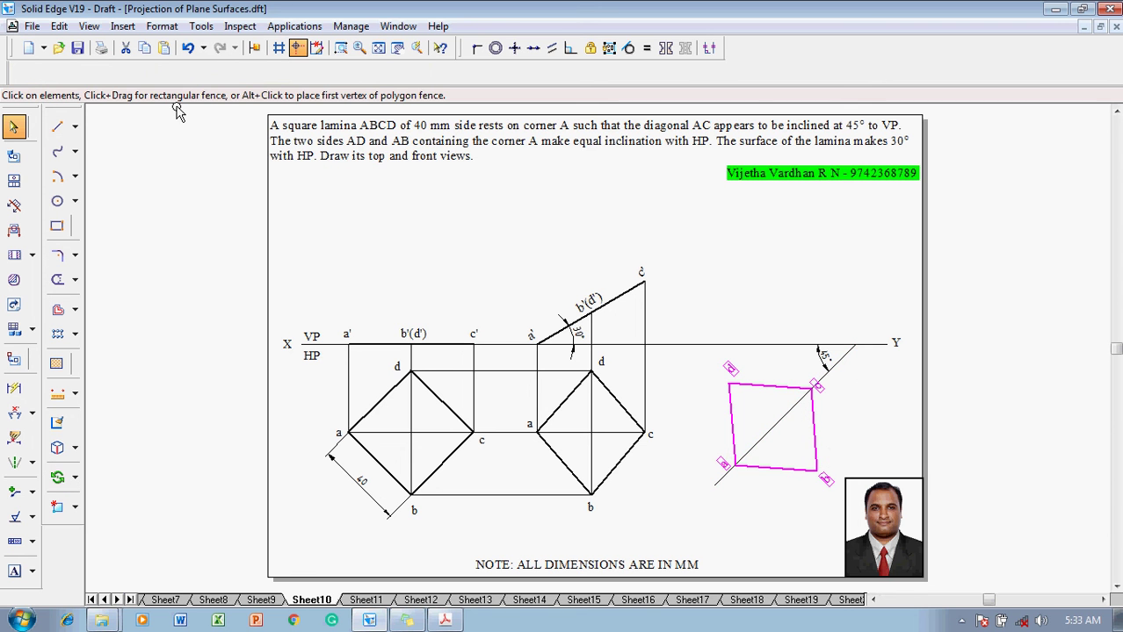
- Draw a thin vertical projector from b and a horizontal locus line through b'(d')
click(57, 126)
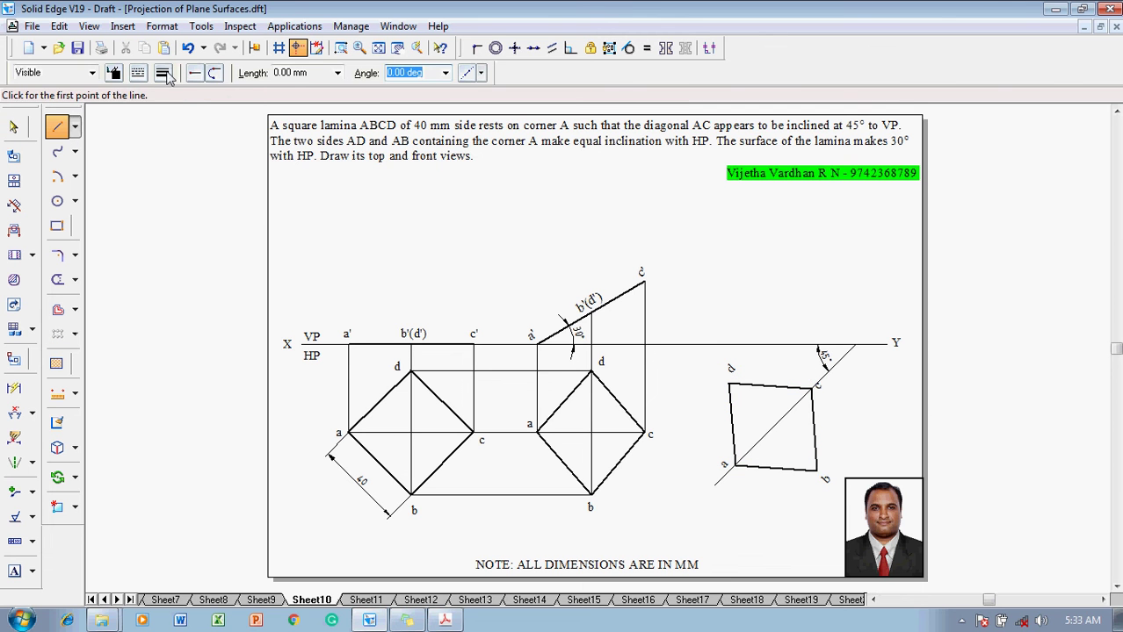
click(165, 72)
click(180, 96)
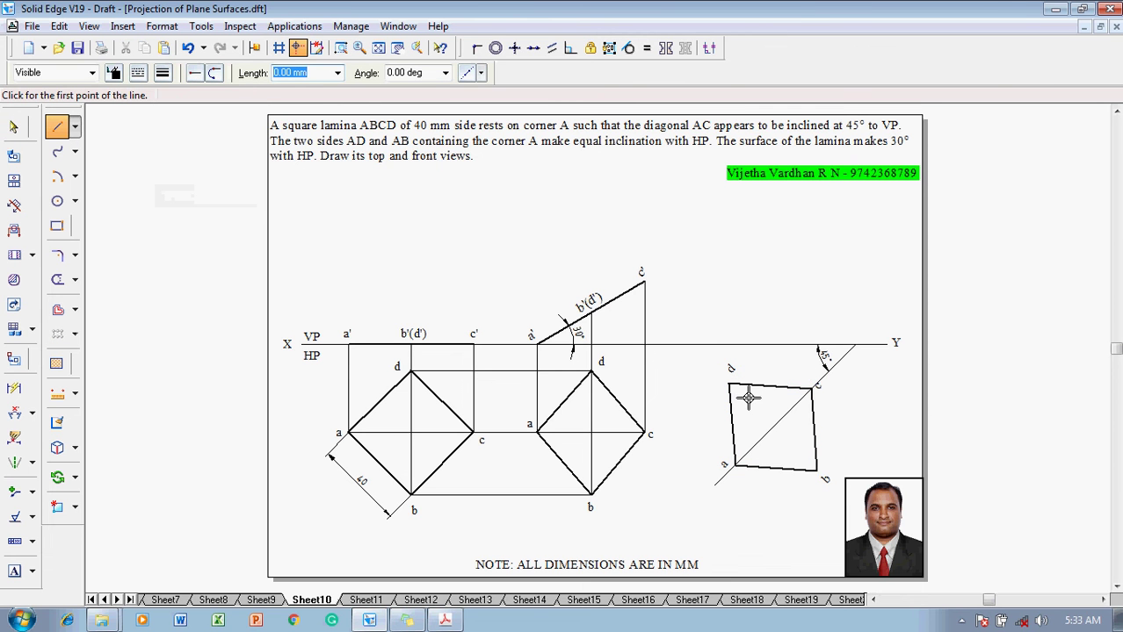
click(817, 471)
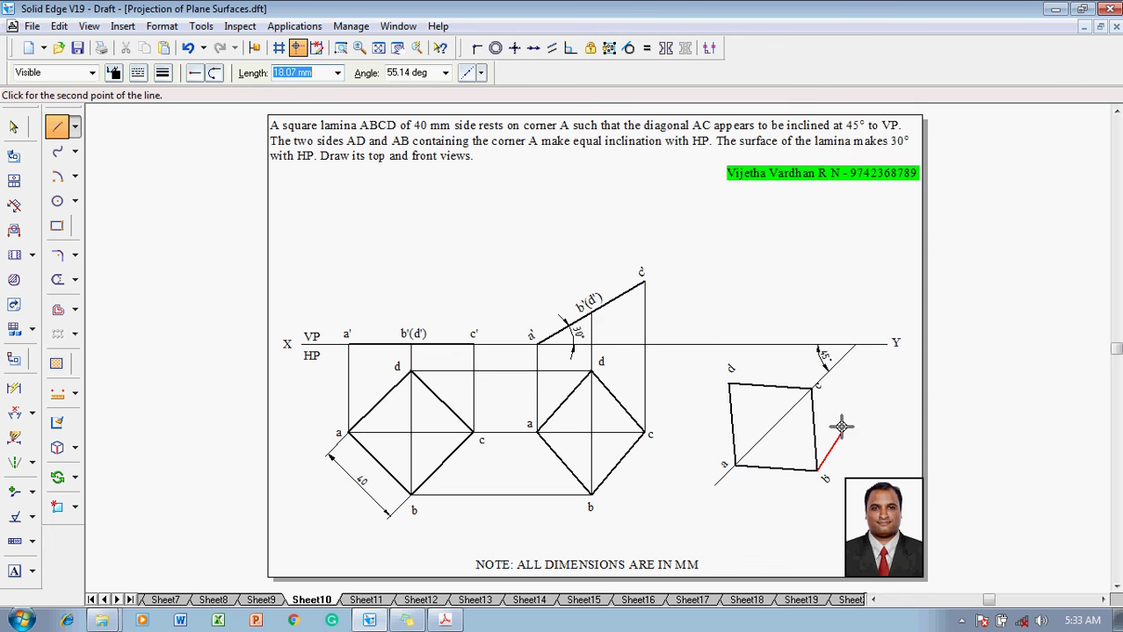
click(817, 314)
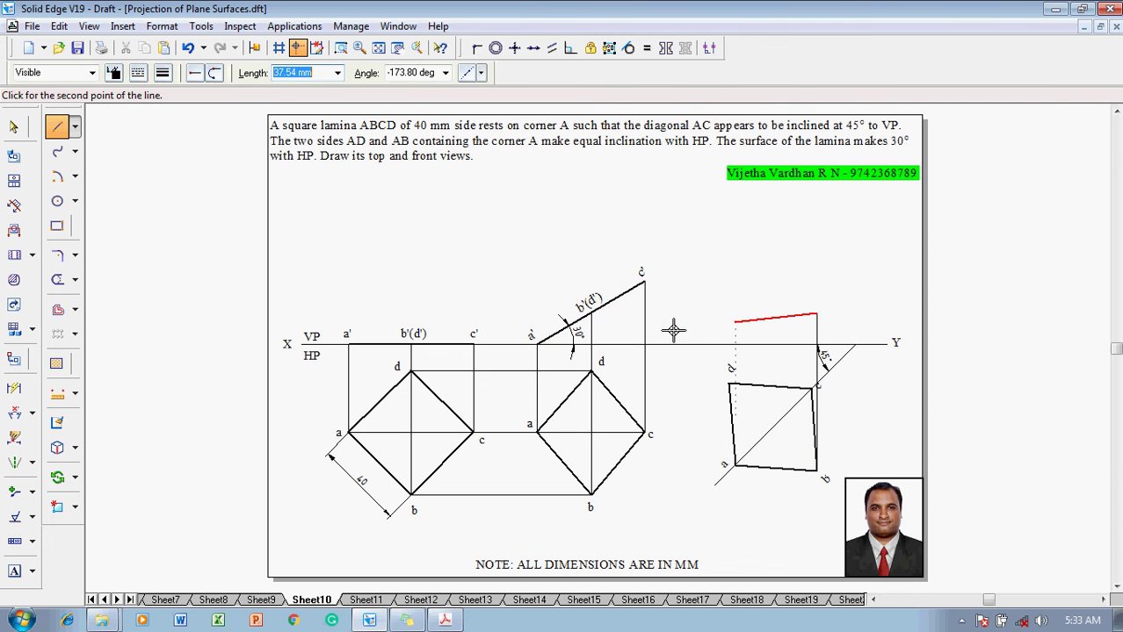
click(592, 312)
right_click(679, 314)
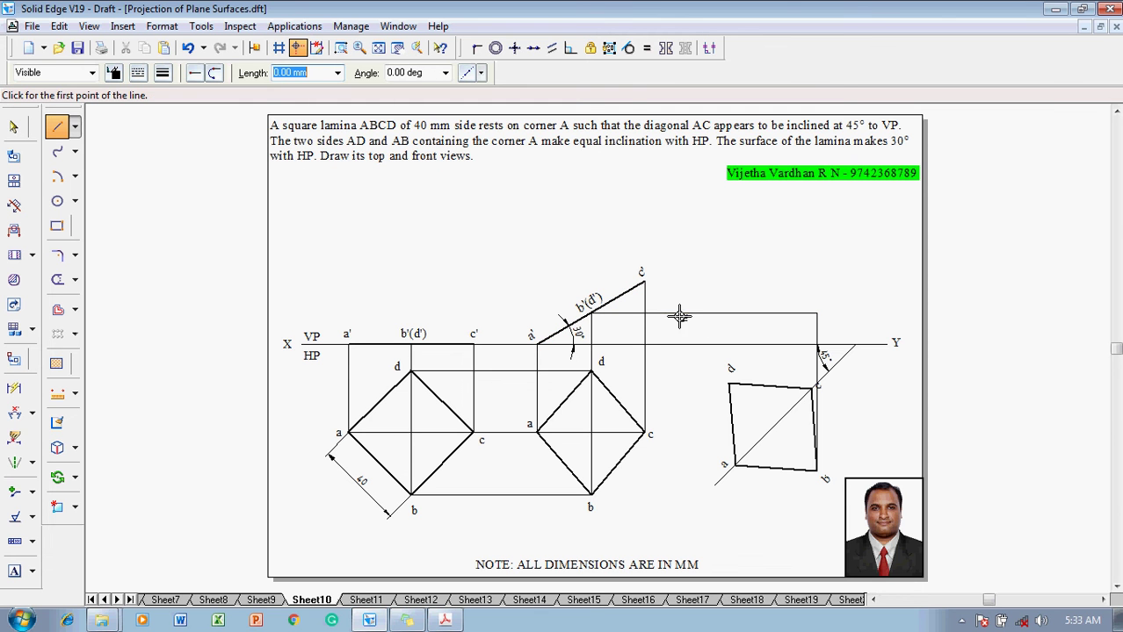
- Run thin projectors up from d and c, plus a horizontal locus line from c'
click(727, 384)
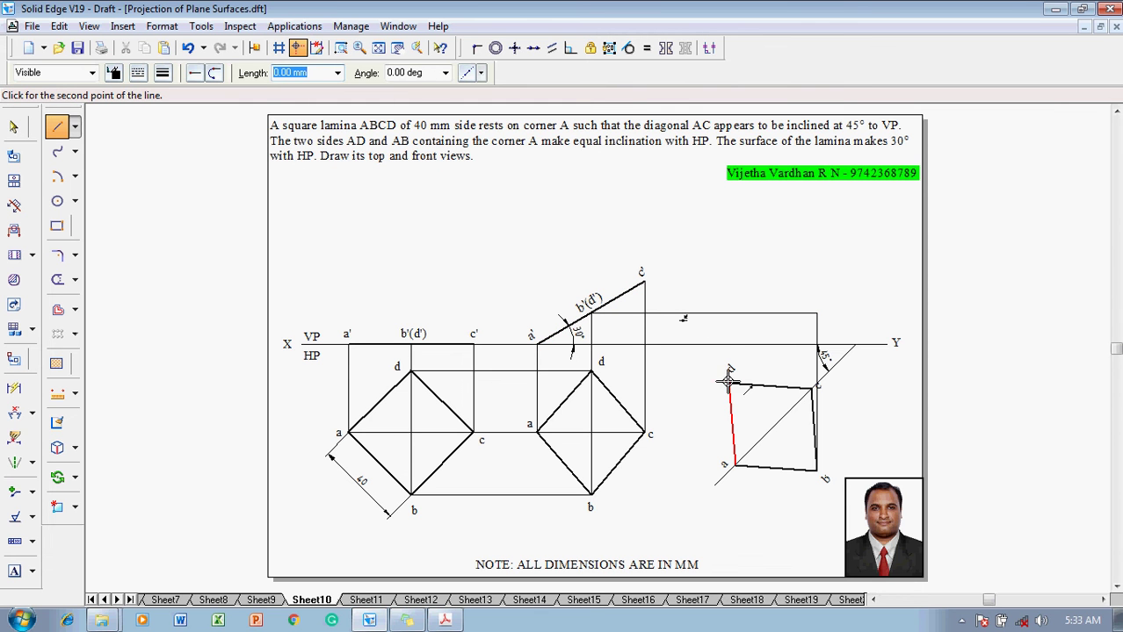
click(730, 311)
right_click(742, 323)
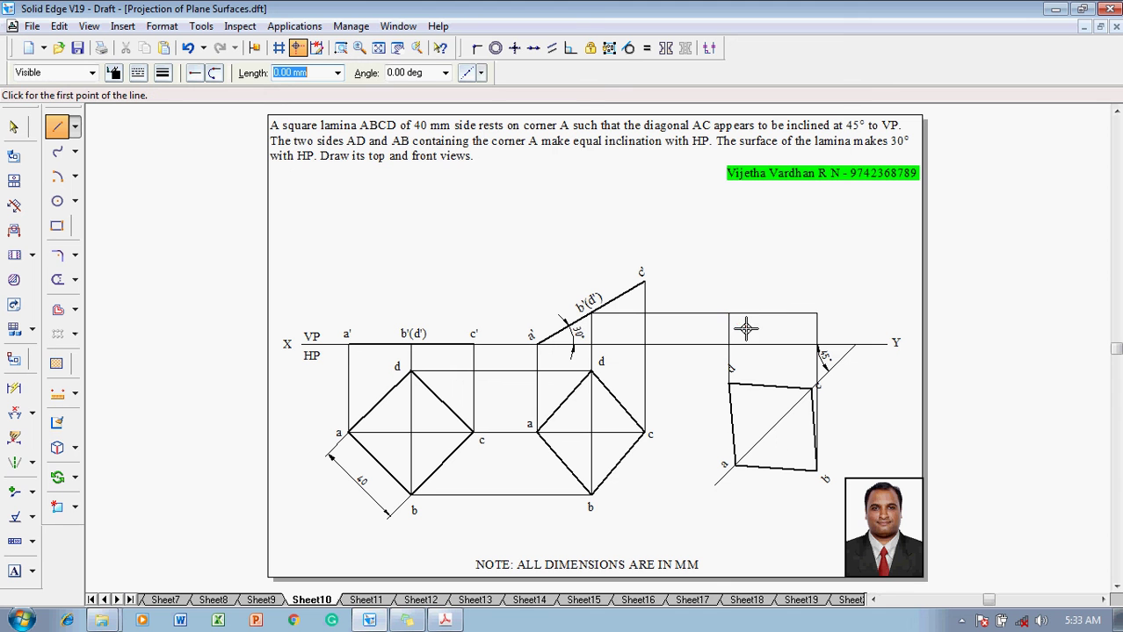
click(812, 388)
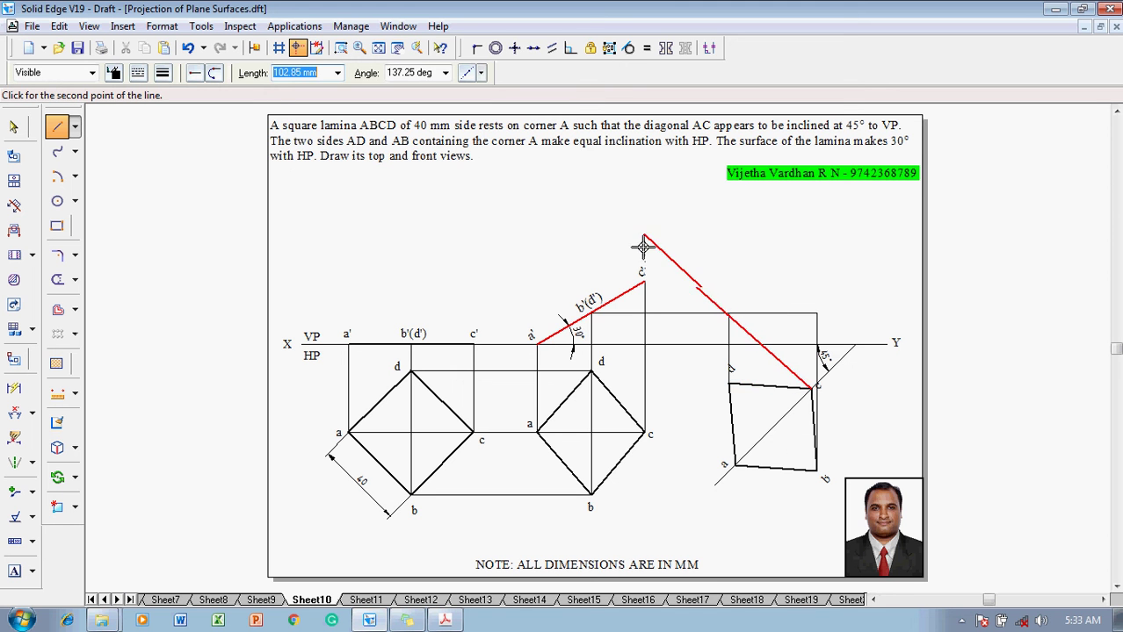
click(810, 282)
click(645, 282)
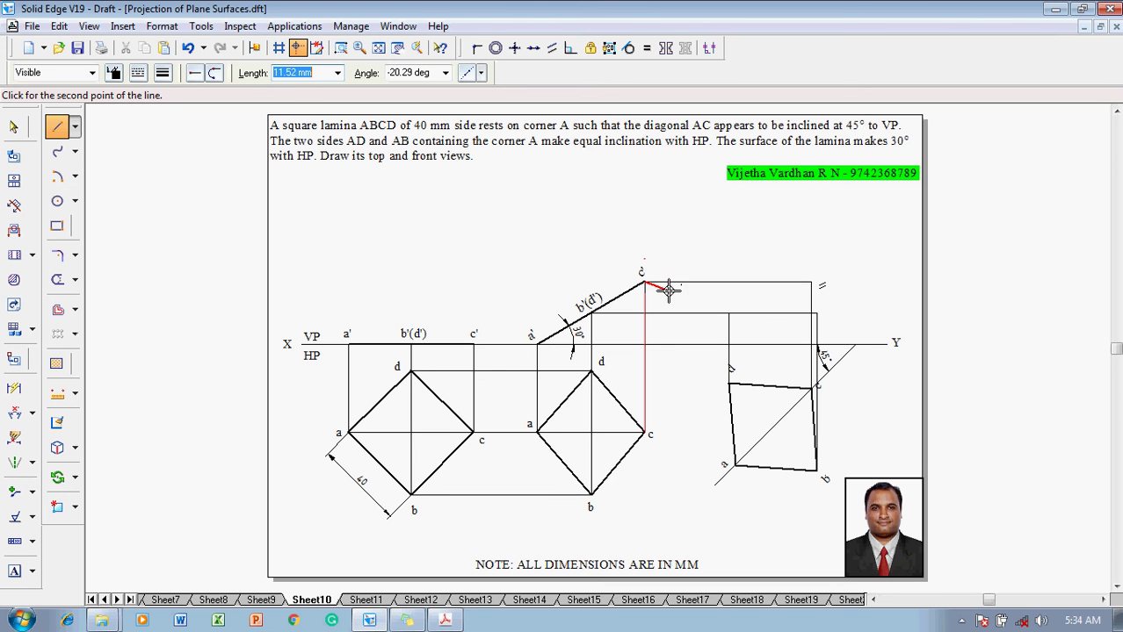
right_click(668, 290)
click(736, 467)
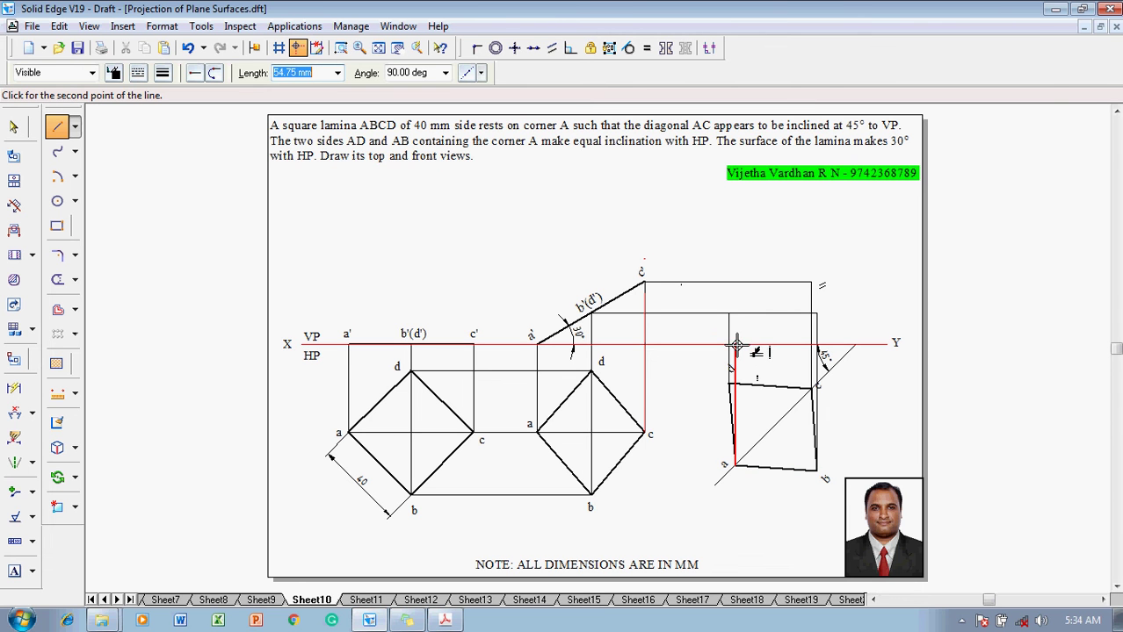
key(Escape)
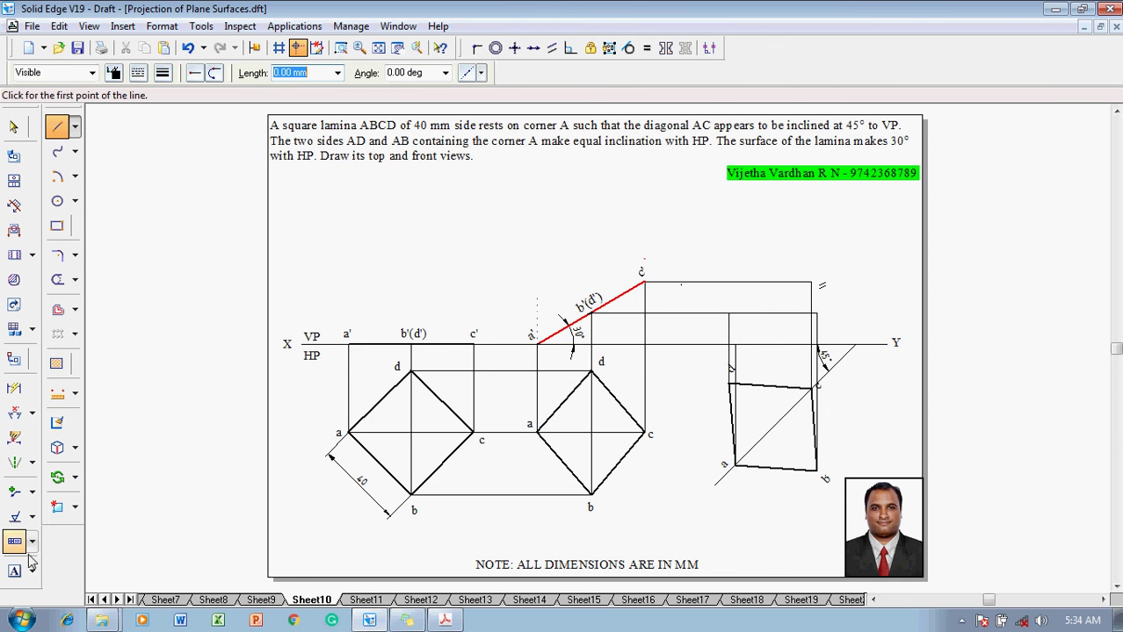
- Add the text label a'c' at the front-view projector intersection
click(14, 571)
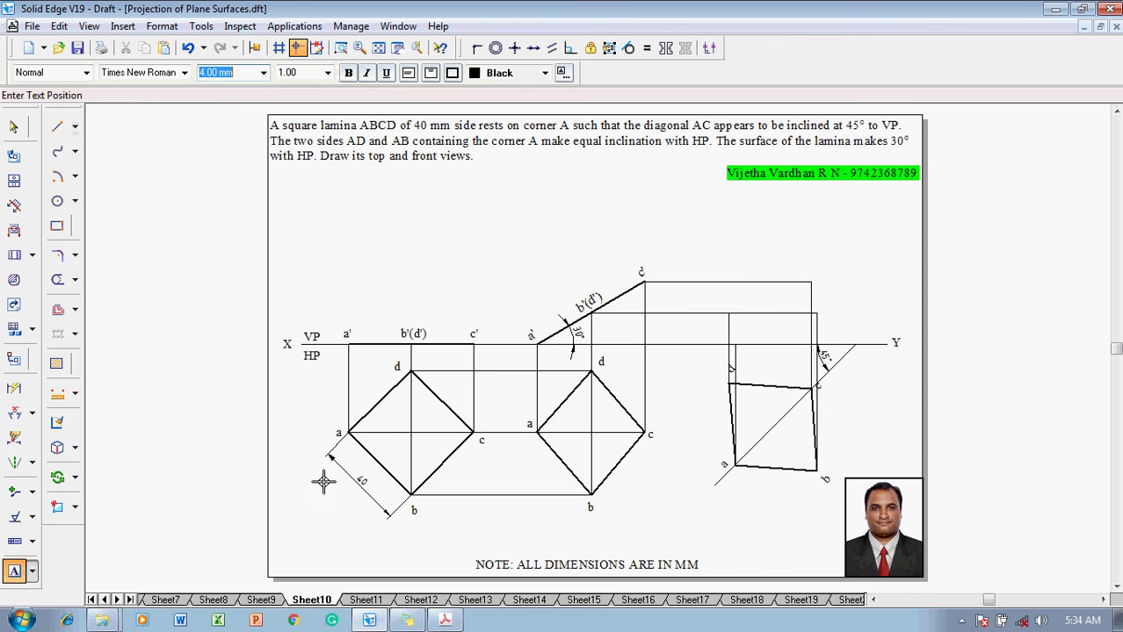
click(734, 326)
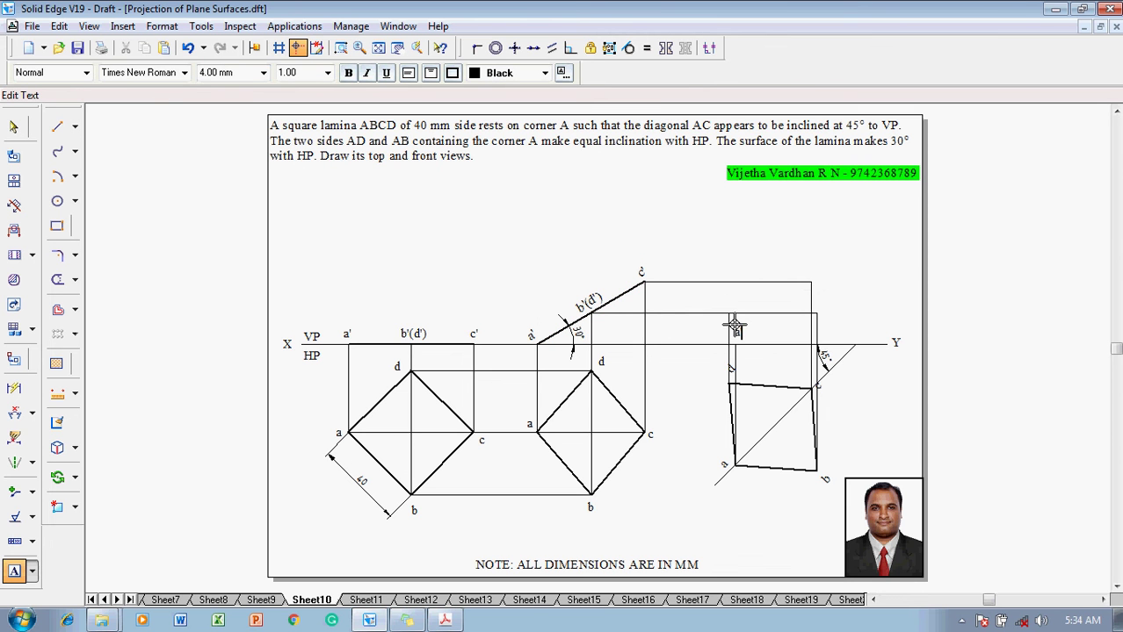
text(a')
text(c')
key(Escape)
click(57, 126)
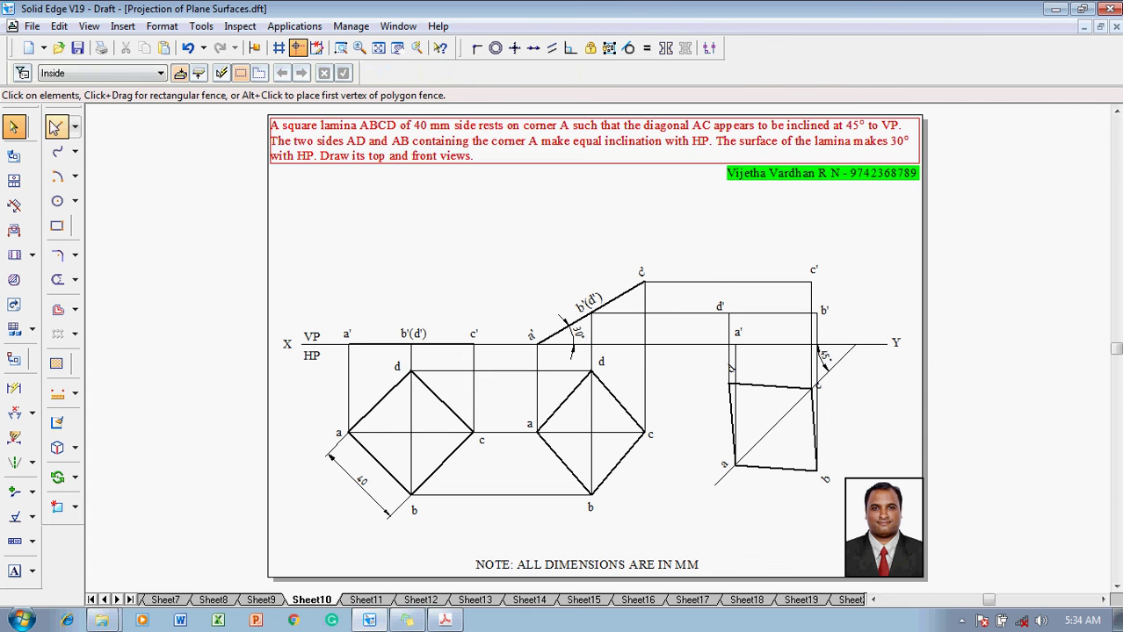
- Outline the final front view with thick lines a'b', b'c', c'd' and d'a'
click(162, 73)
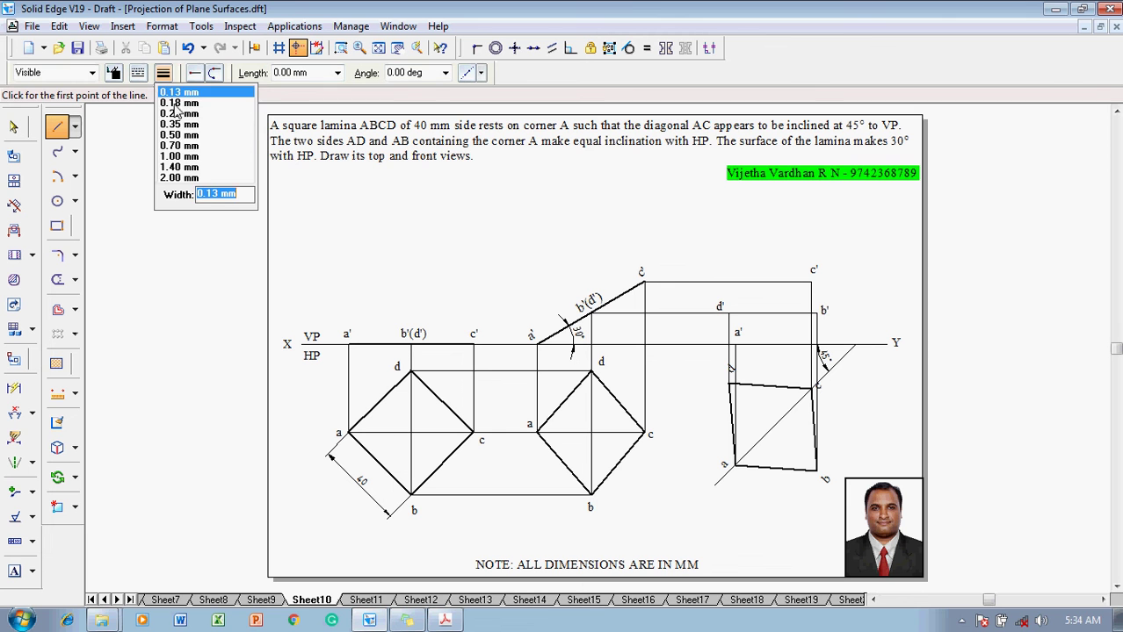
click(175, 135)
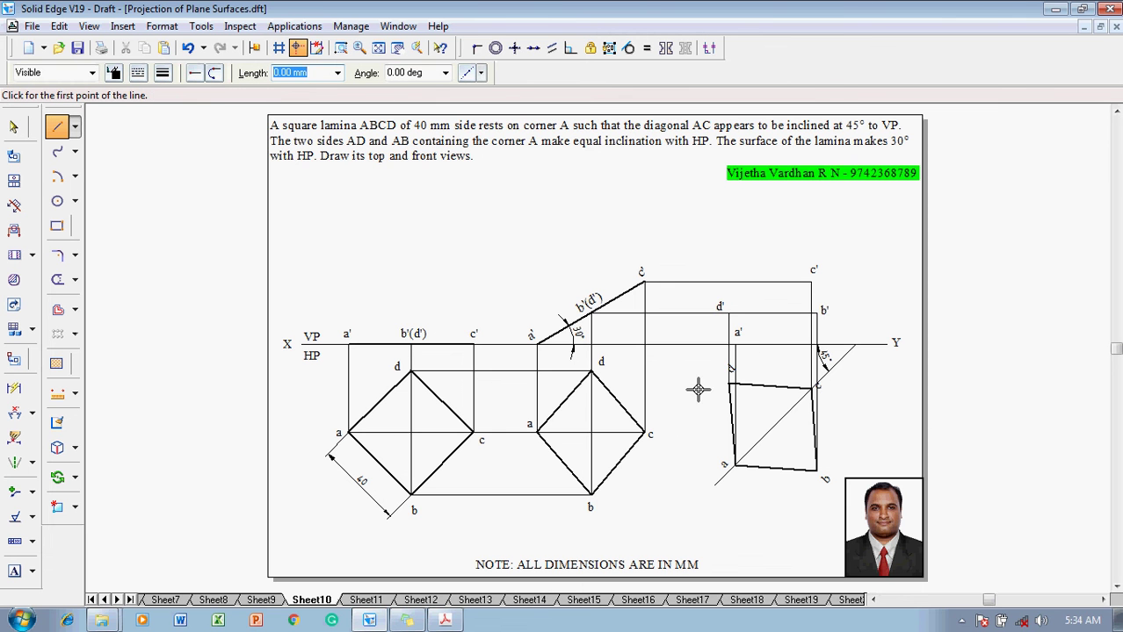
click(737, 344)
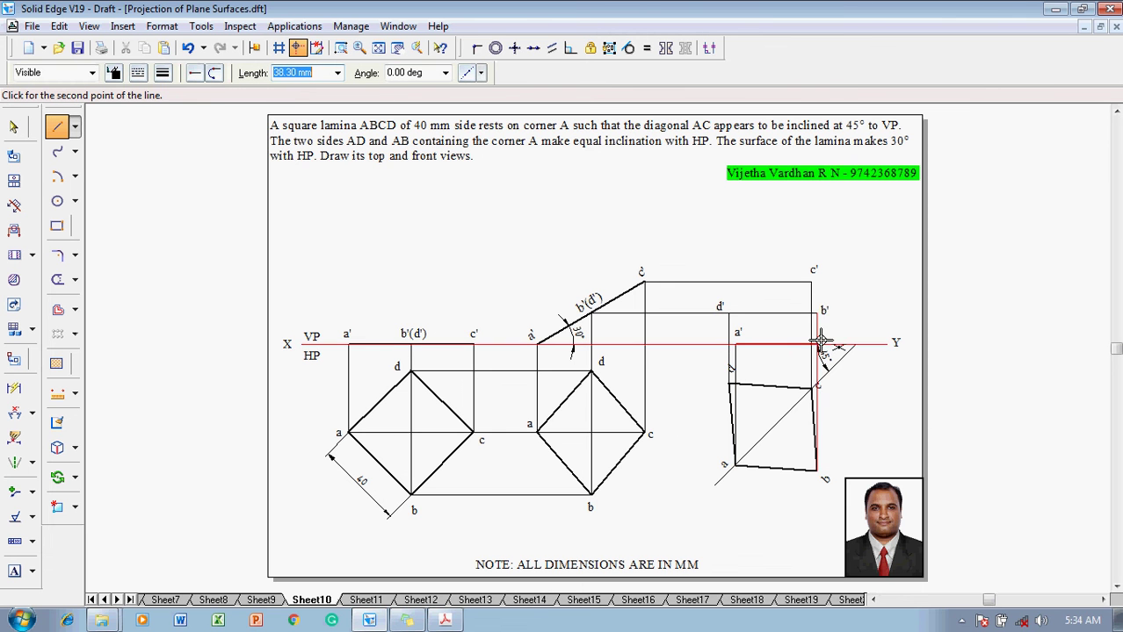
click(813, 313)
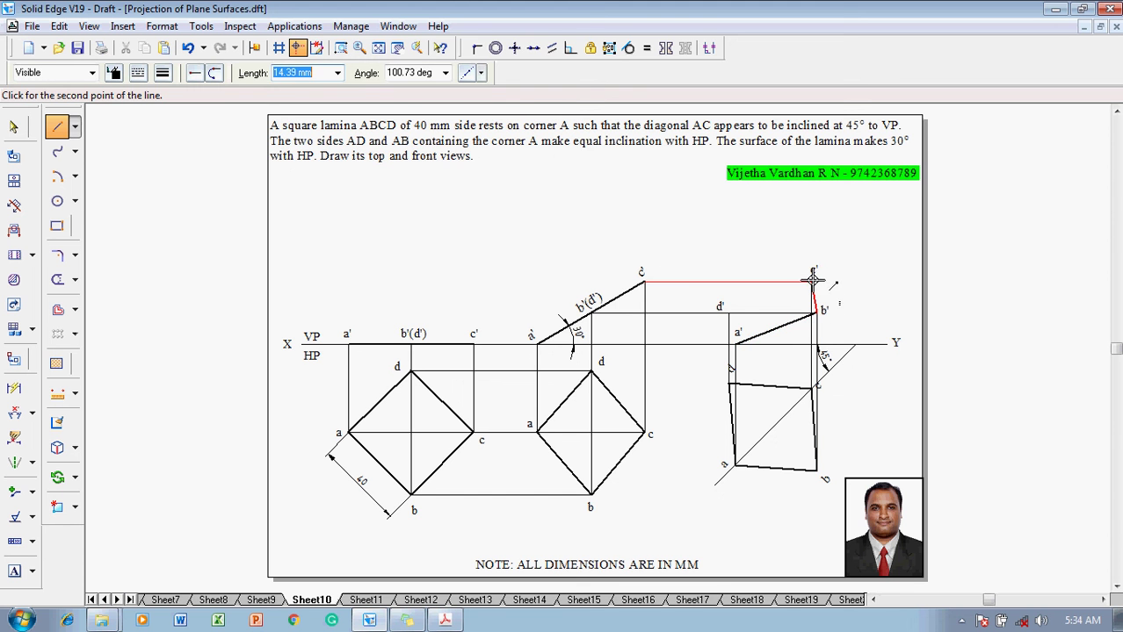
click(813, 281)
click(727, 313)
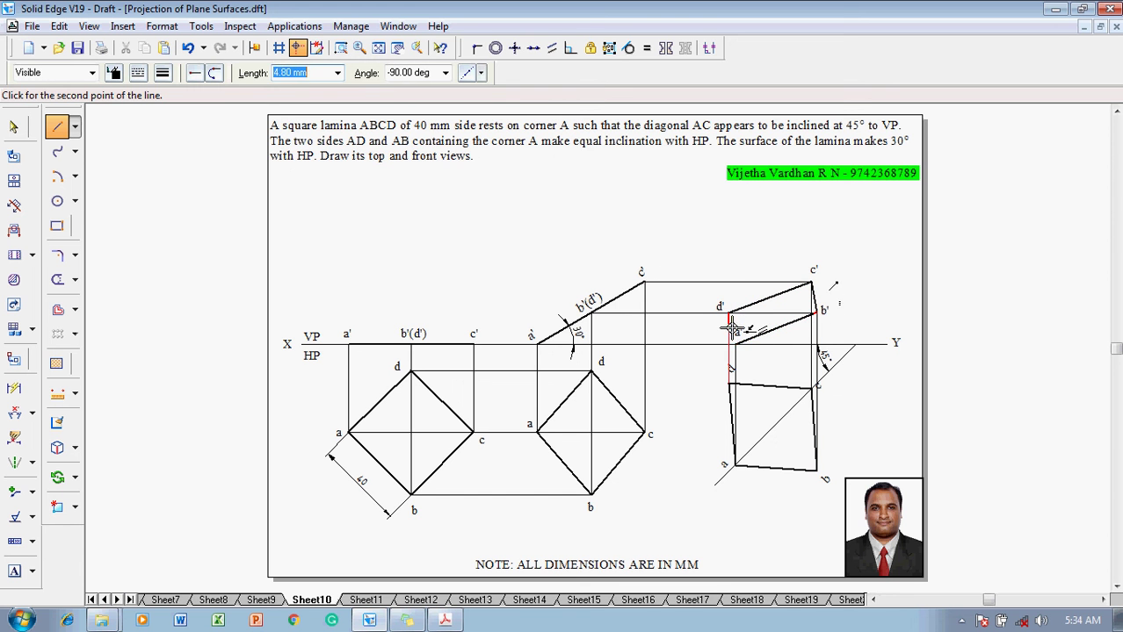
click(736, 343)
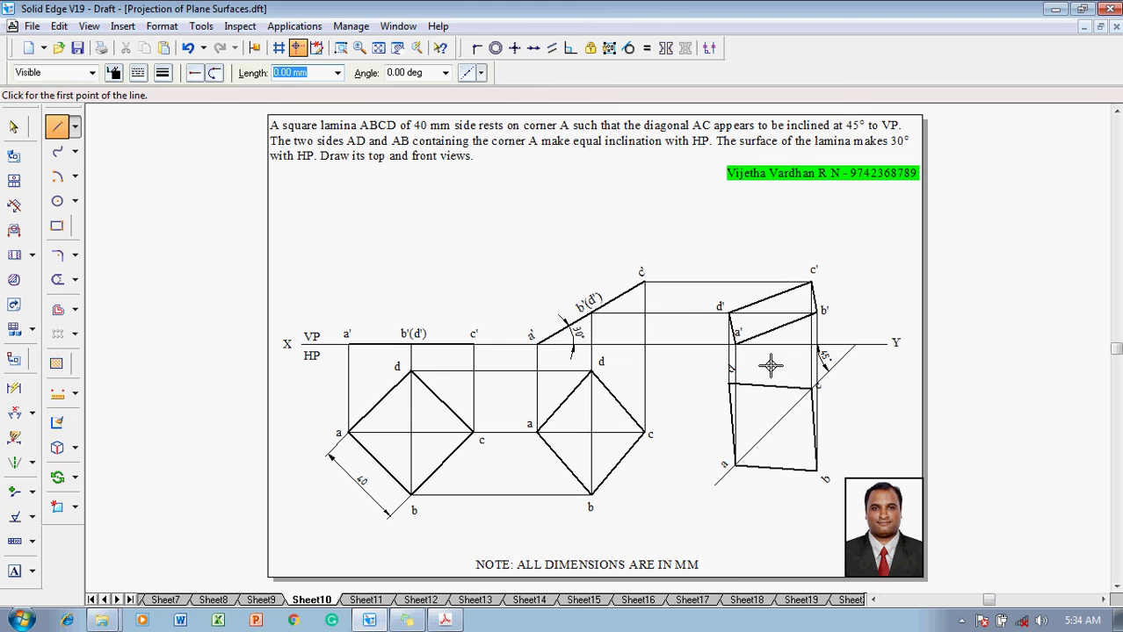